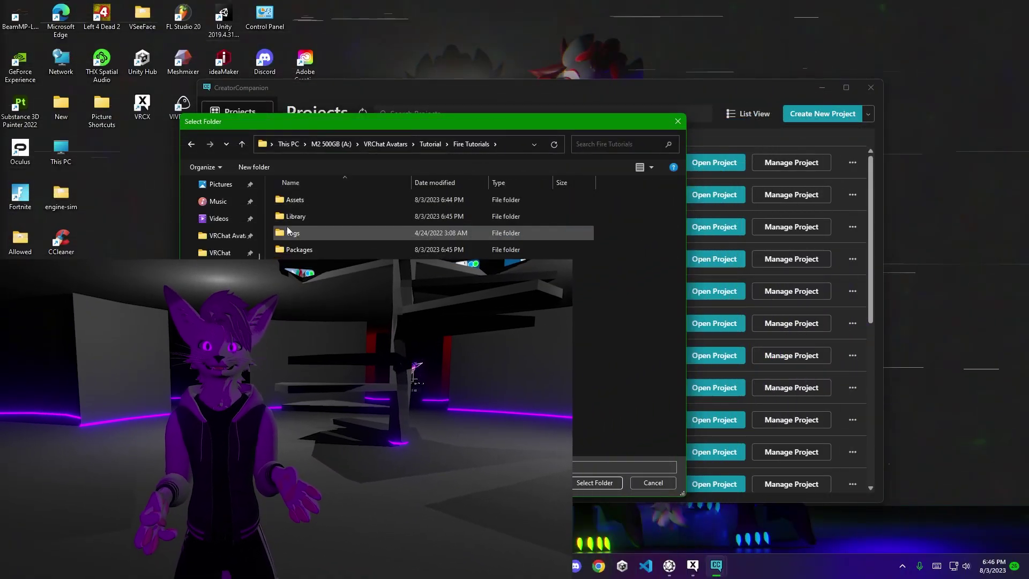
Step: Add the existing Fire Tutorials folder from VRChat Avatars\Tutorial to the project list
left_click(428, 143)
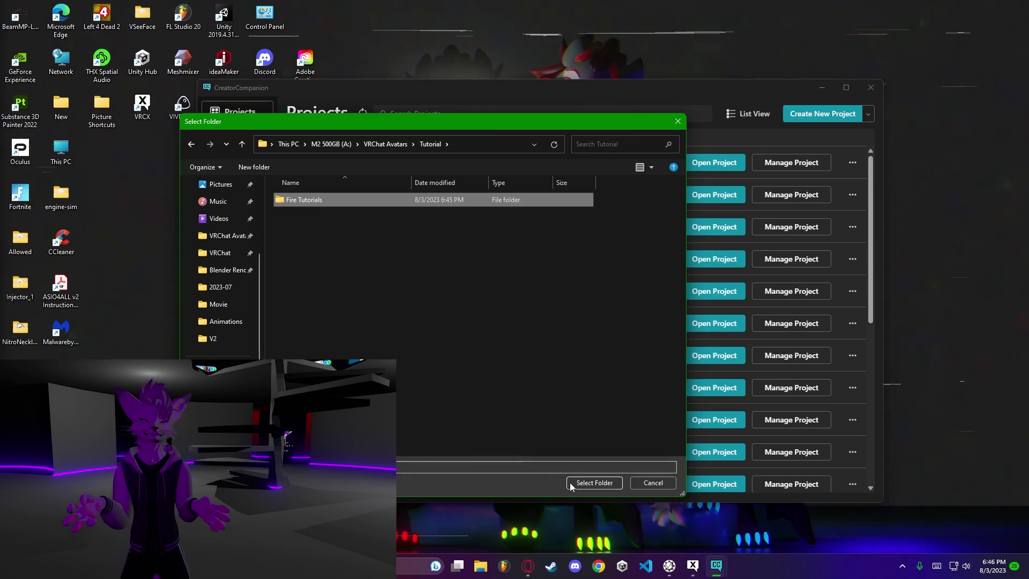
left_click(593, 482)
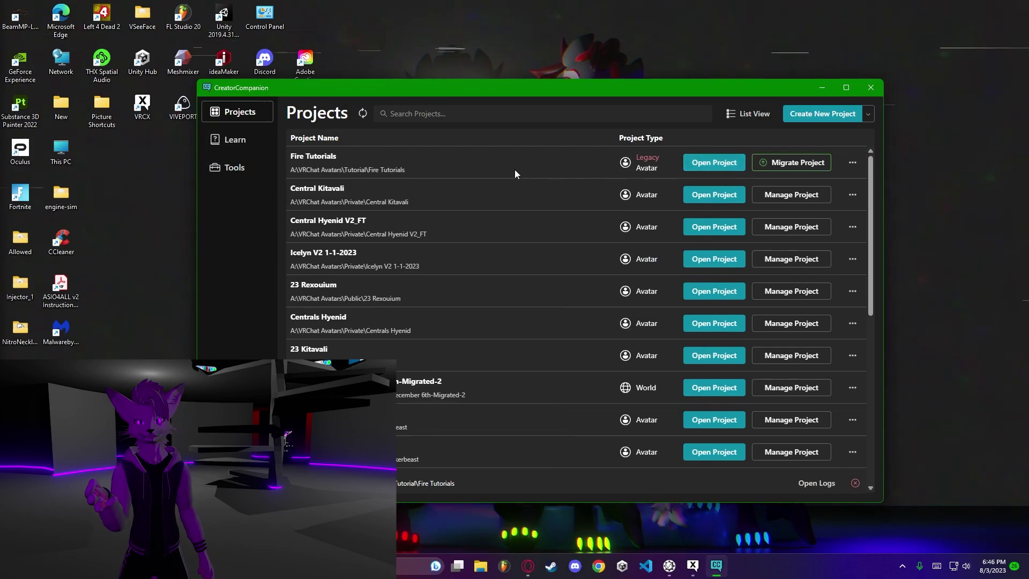
left_click_drag(438, 95, 490, 103)
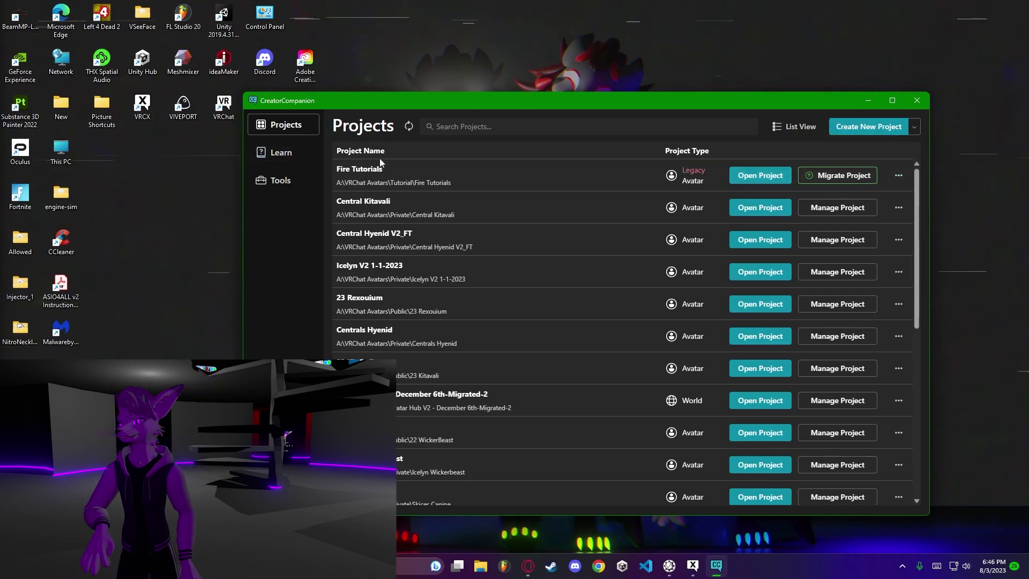
left_click_drag(482, 102, 417, 87)
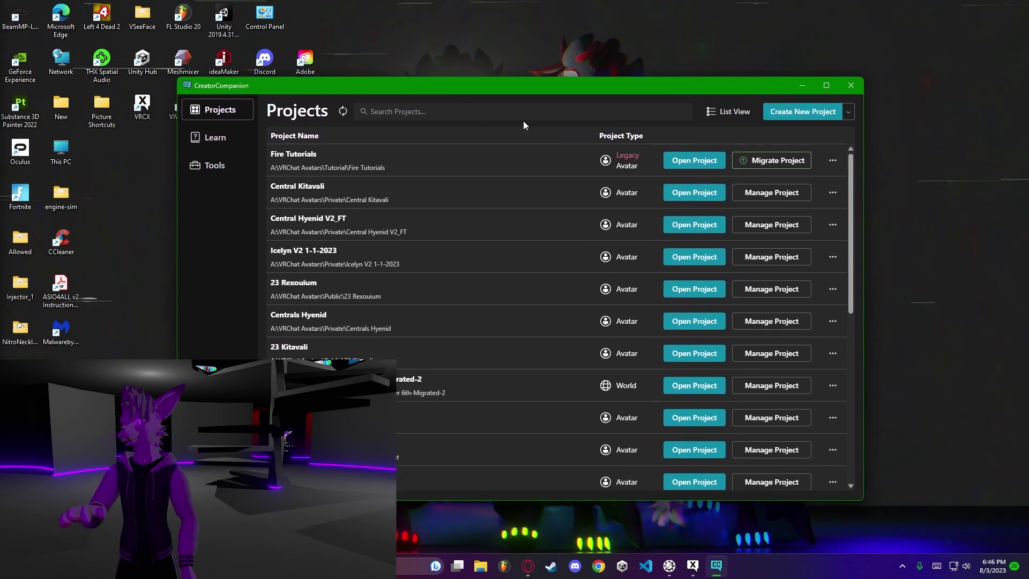
Step: Migrate the legacy Fire Tutorials project in place to the VCC-compatible format
left_click(777, 160)
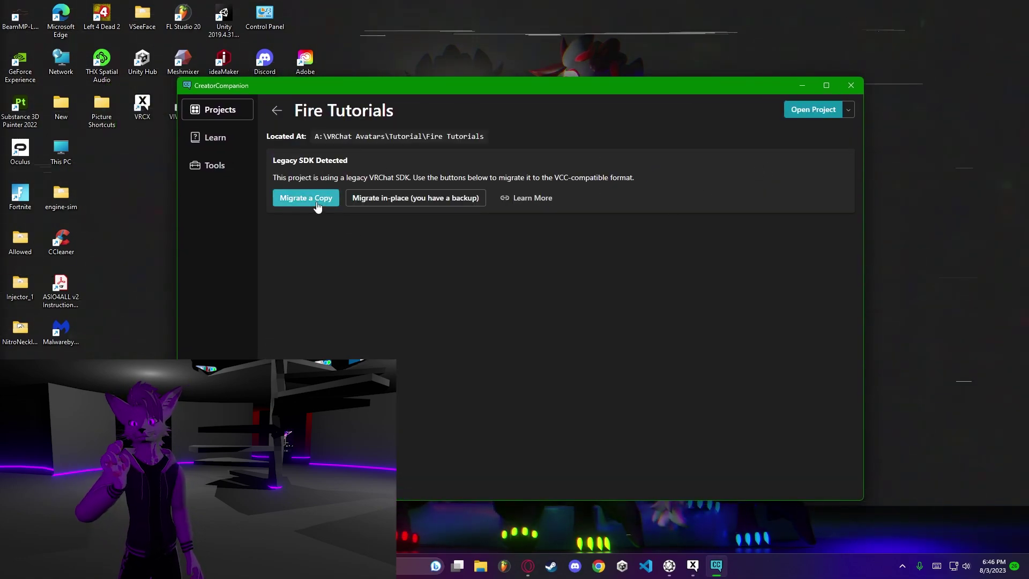
left_click(421, 201)
left_click(638, 363)
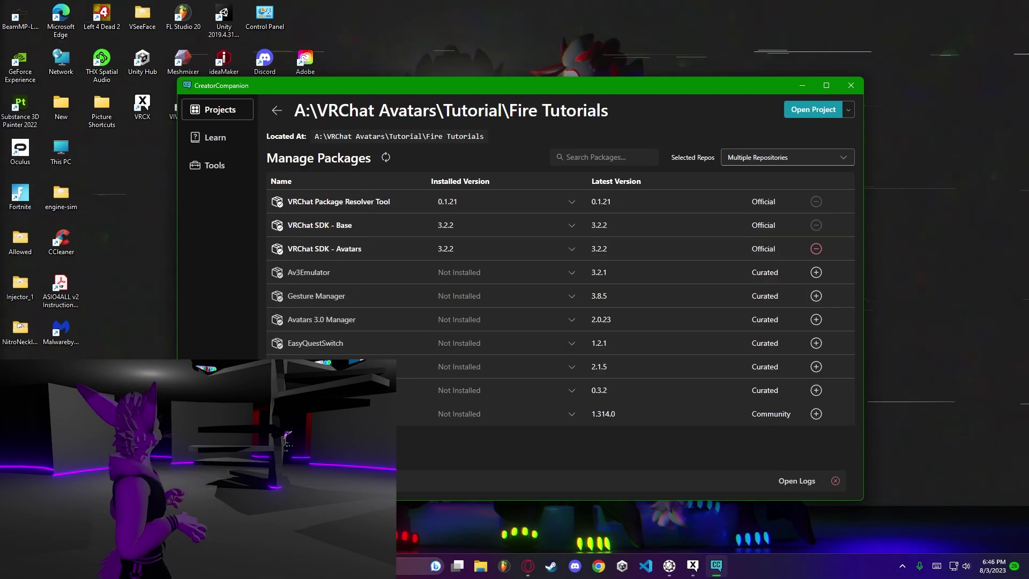
Step: Return to the project list and open the migrated Fire Tutorials project in Unity
left_click(282, 111)
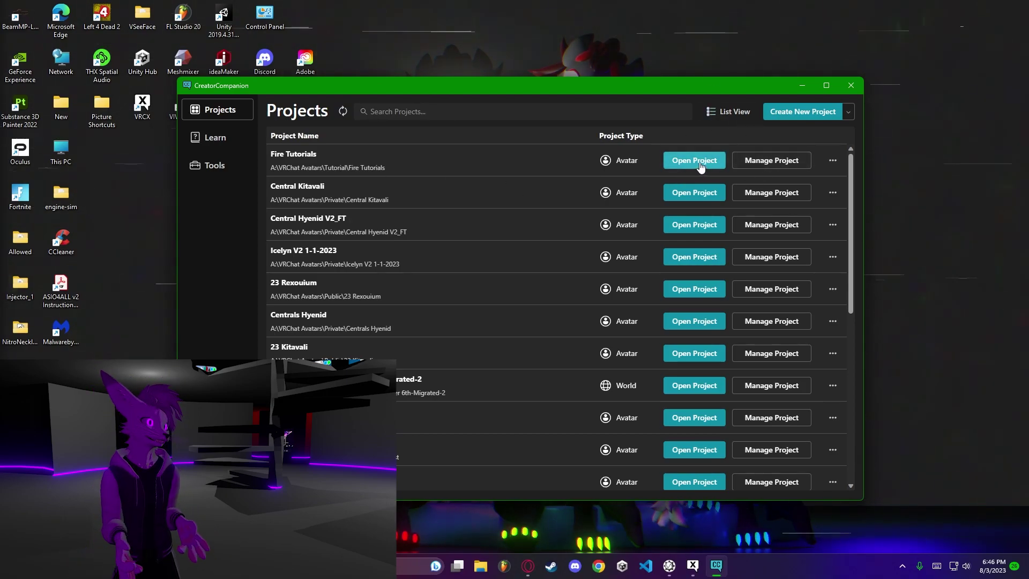
left_click(696, 168)
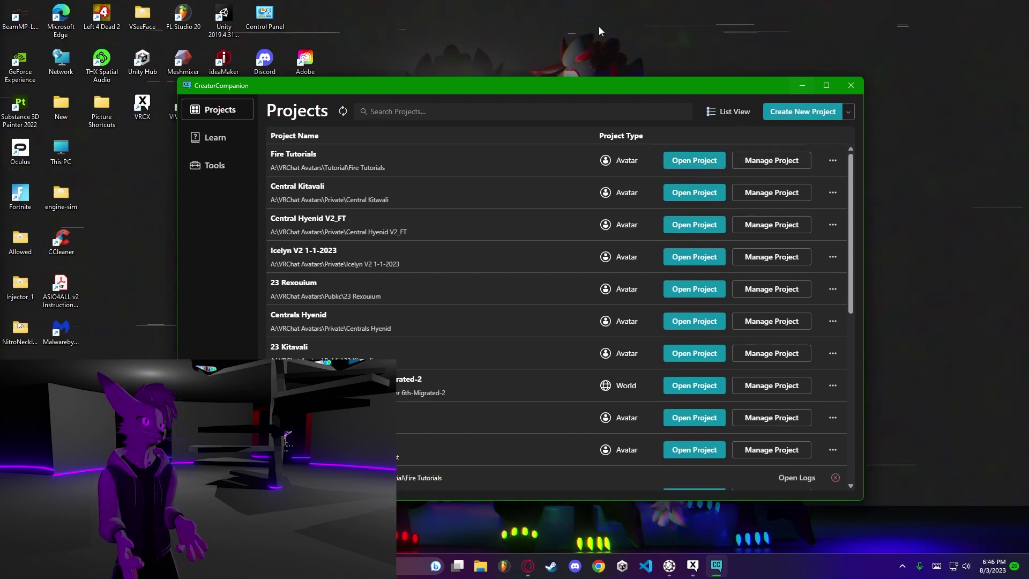
left_click(800, 86)
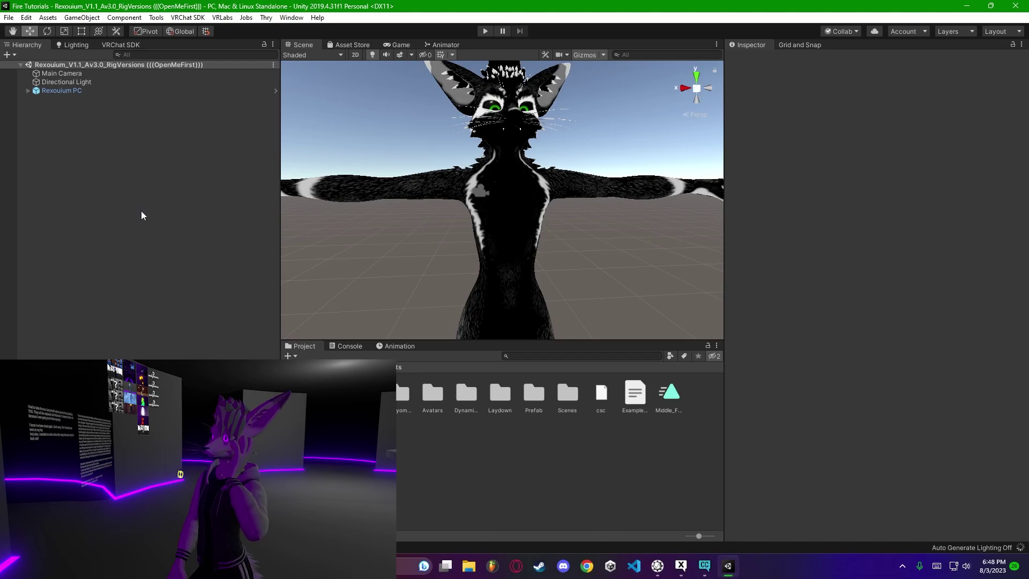
Step: Import all files of the Polytool v1.8.5 Personal Use package into the Fire Tutorials project
left_click_drag(471, 225, 486, 340, "alt")
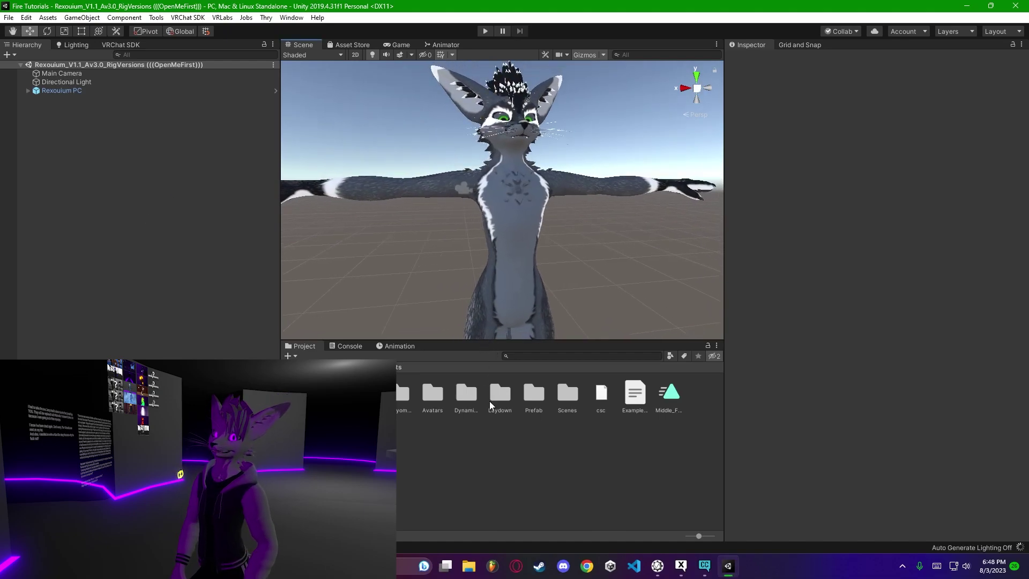
left_click_drag(280, 289, 187, 269)
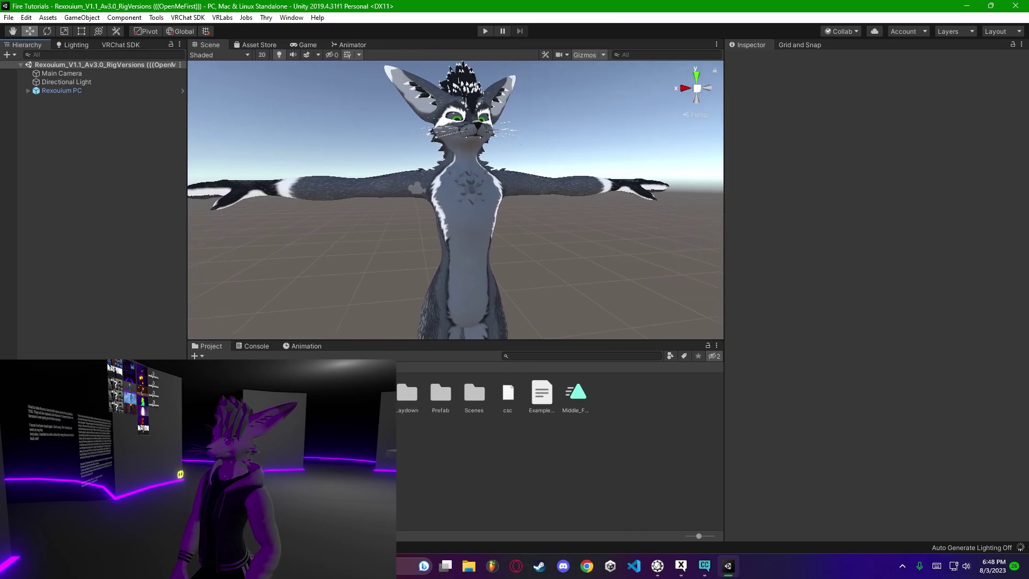
mouse_move(658, 565)
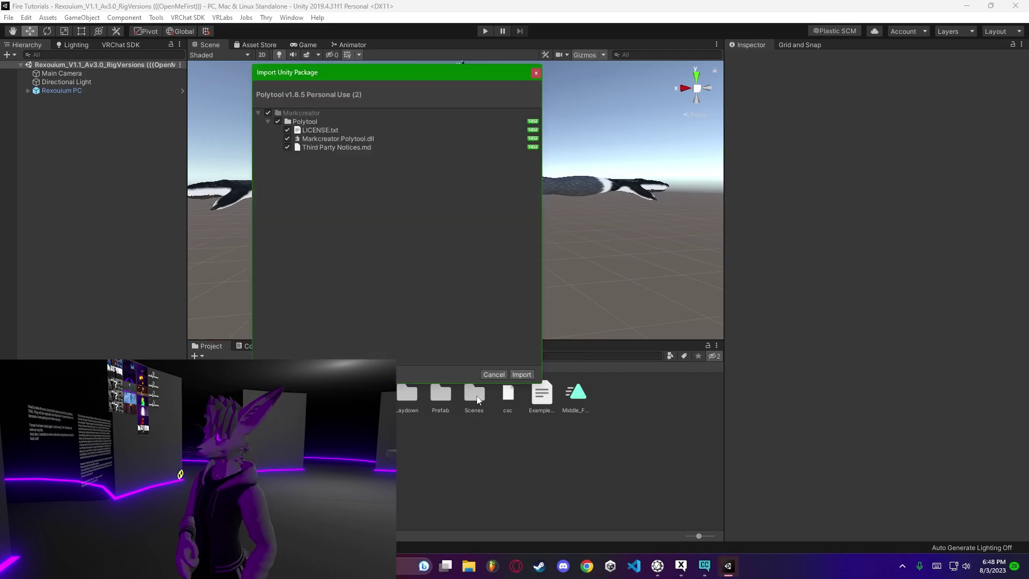
left_click(511, 375)
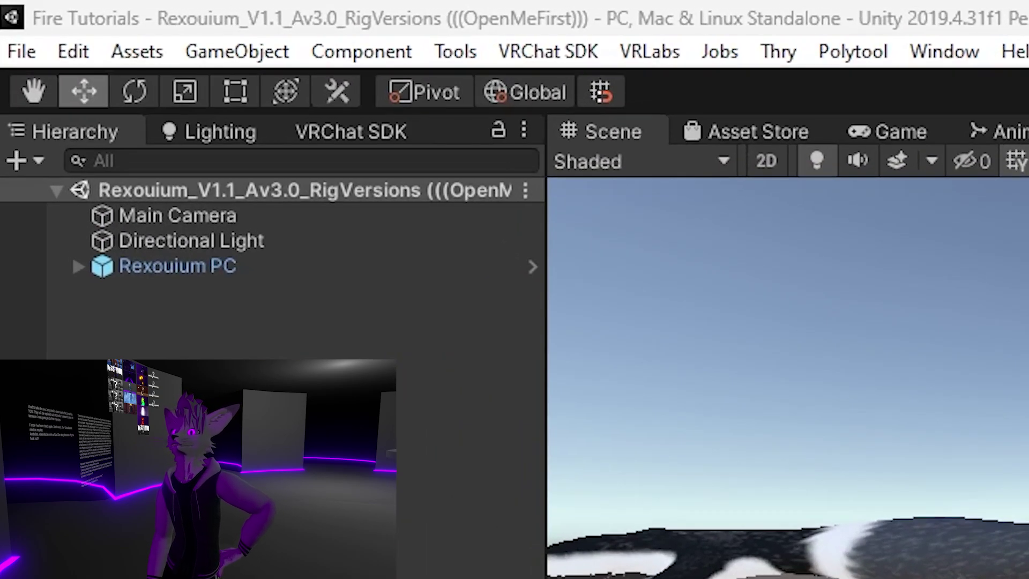
Step: Open the Polytool window and assign the Rexouium PC avatar as its target
left_click(772, 54)
mouse_move(747, 70)
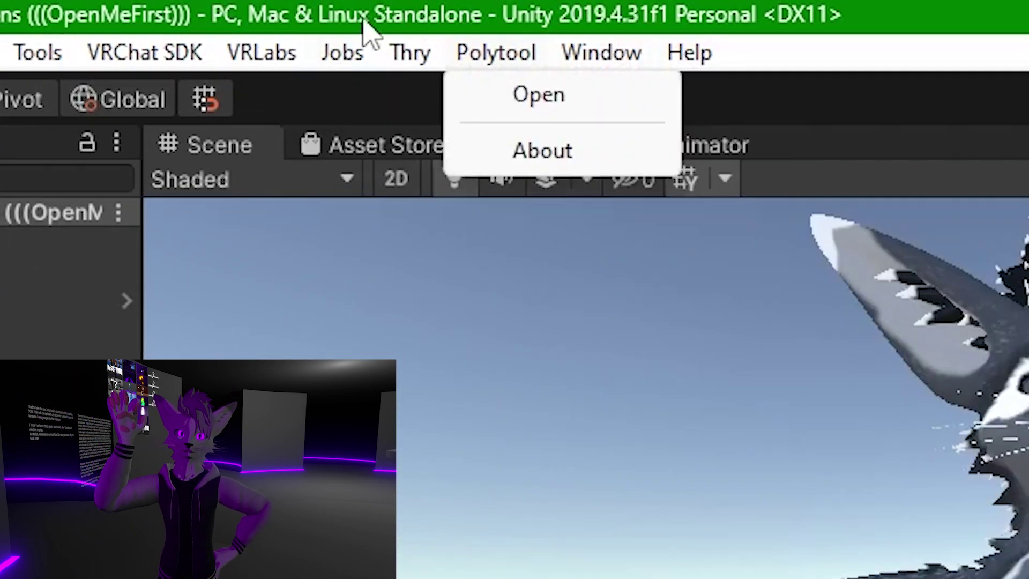
left_click(520, 99)
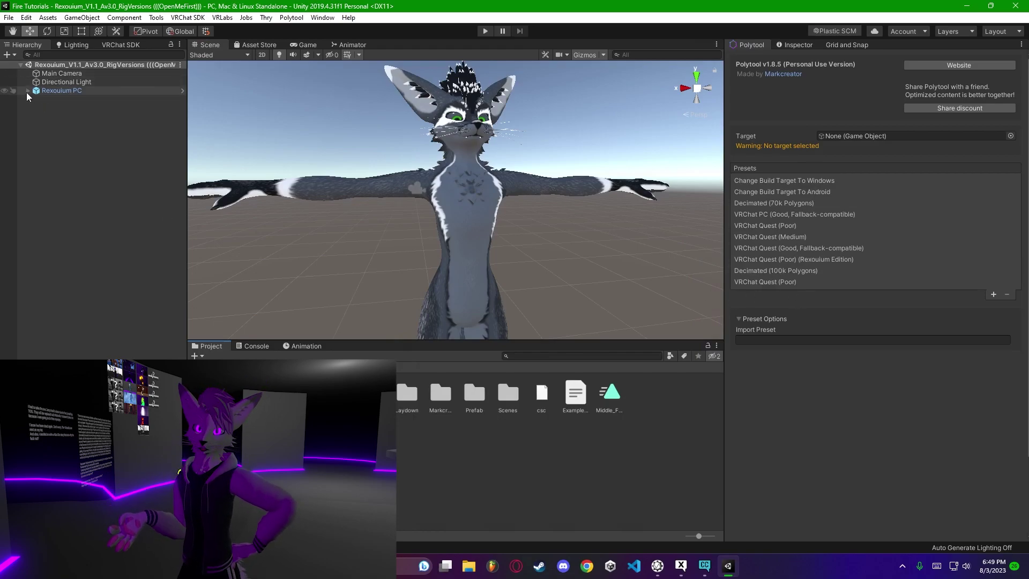
left_click(29, 90)
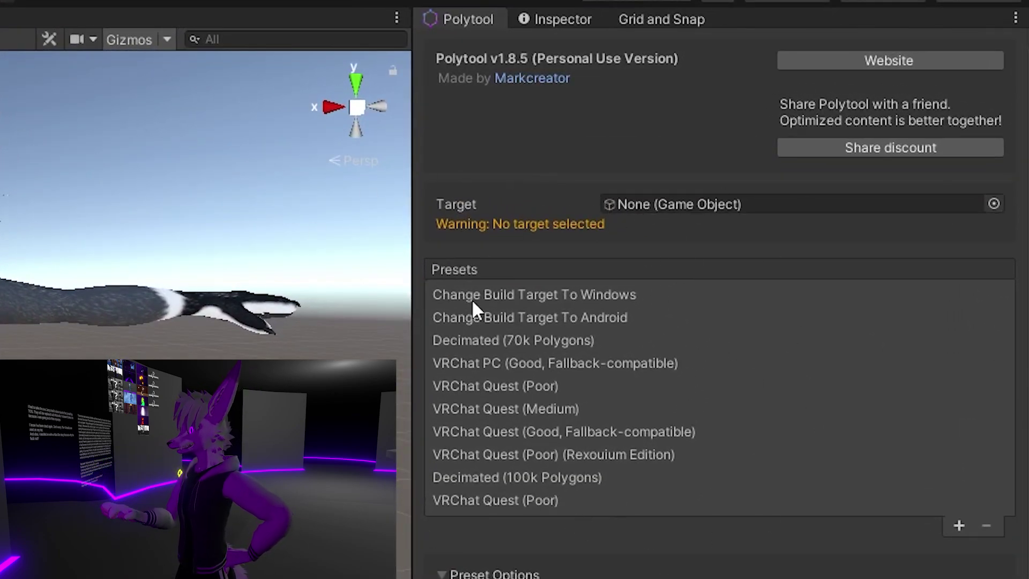
left_click_drag(412, 177, 687, 200)
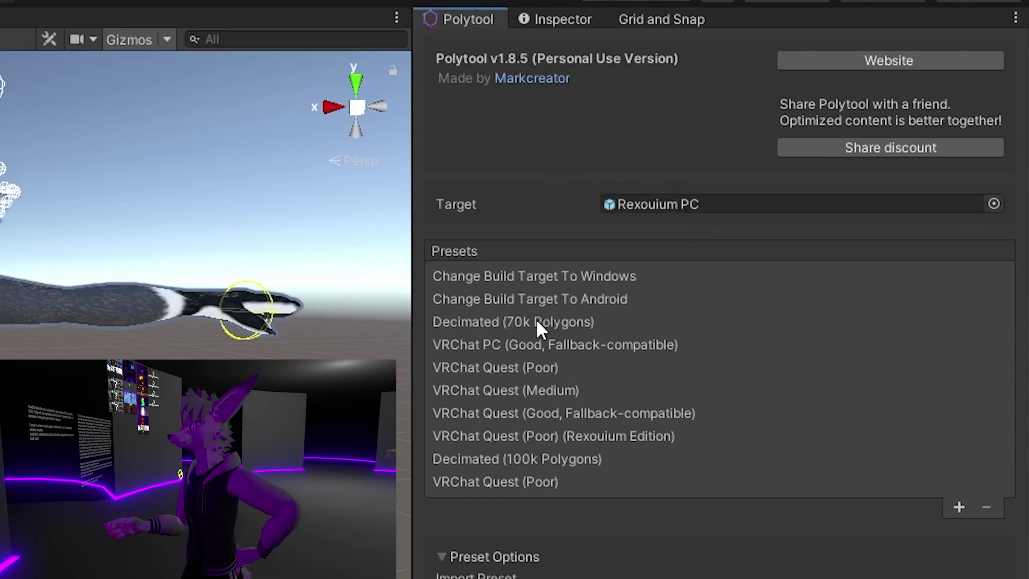
left_click(476, 209)
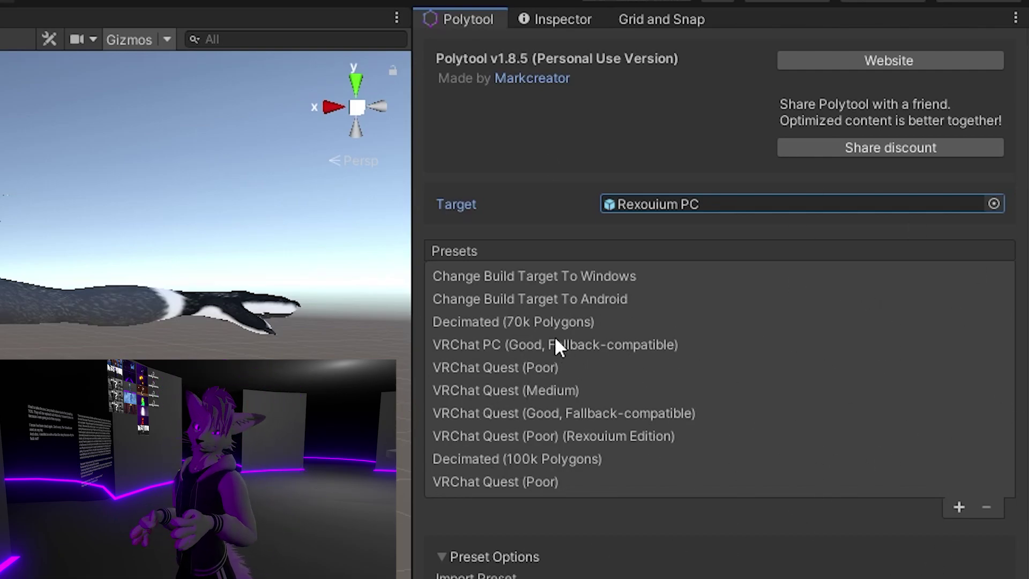
Step: Compare the VRChat Quest presets and select VRChat Quest (Poor) for the avatar
left_click(518, 367)
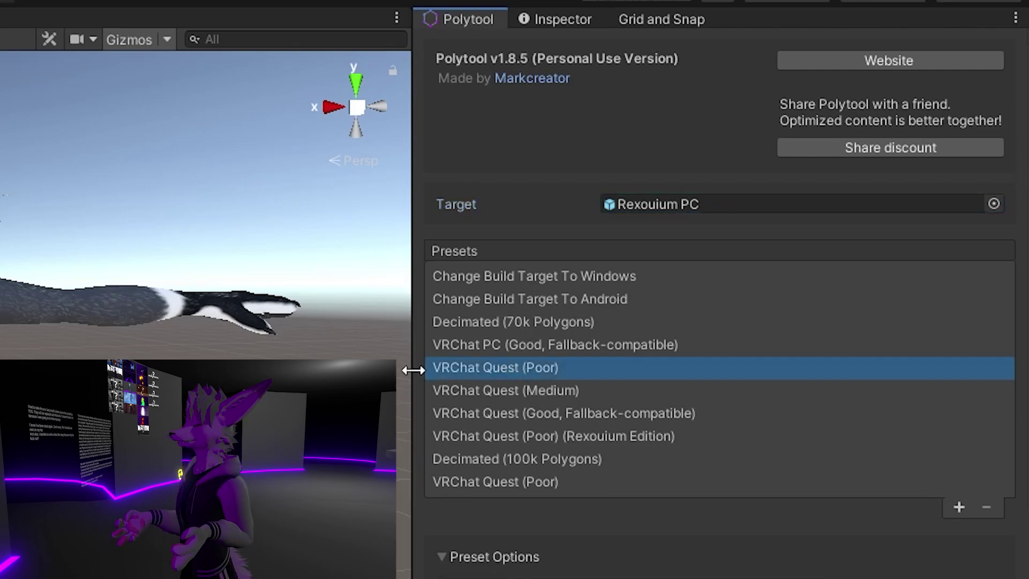
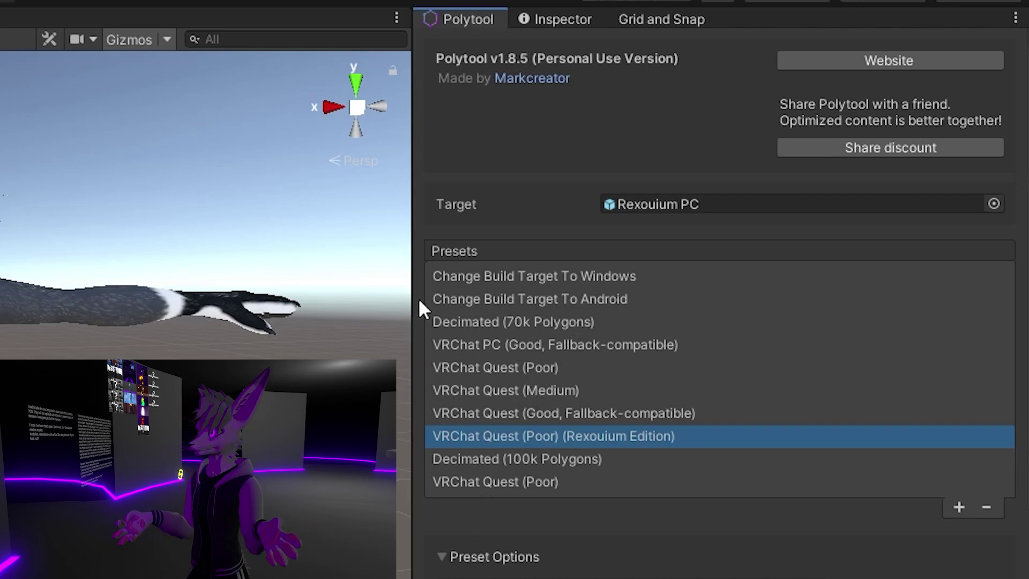
left_click(529, 413)
left_click(529, 389)
left_click(530, 368)
Step: Examine the VRChat Quest (Poor) preset's operations and their order, from Platform Change to Save Created Assets
scroll(489, 521, "down", 5)
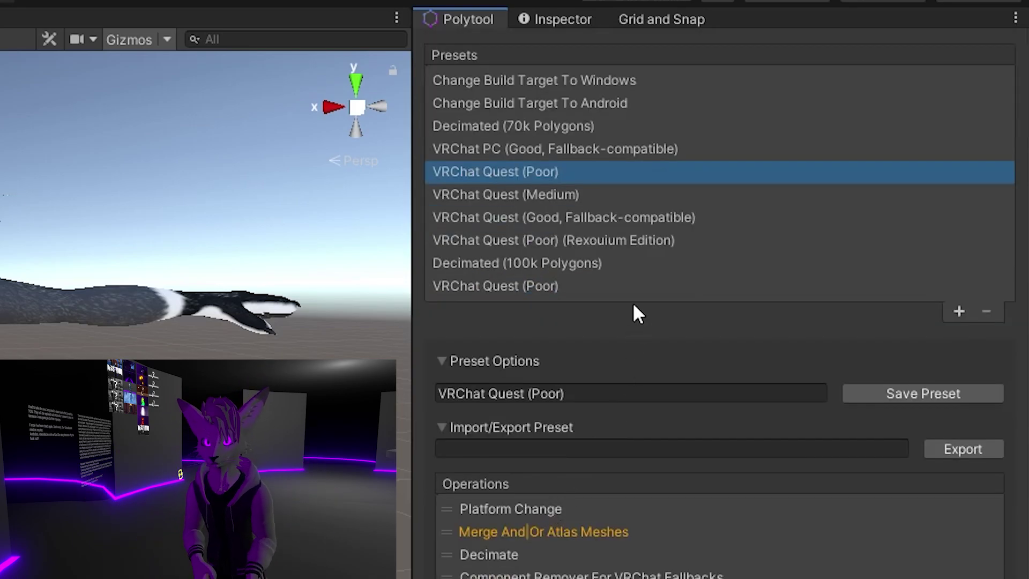
scroll(638, 320, "down", 5)
scroll(448, 380, "down", 3)
scroll(569, 489, "up", 7)
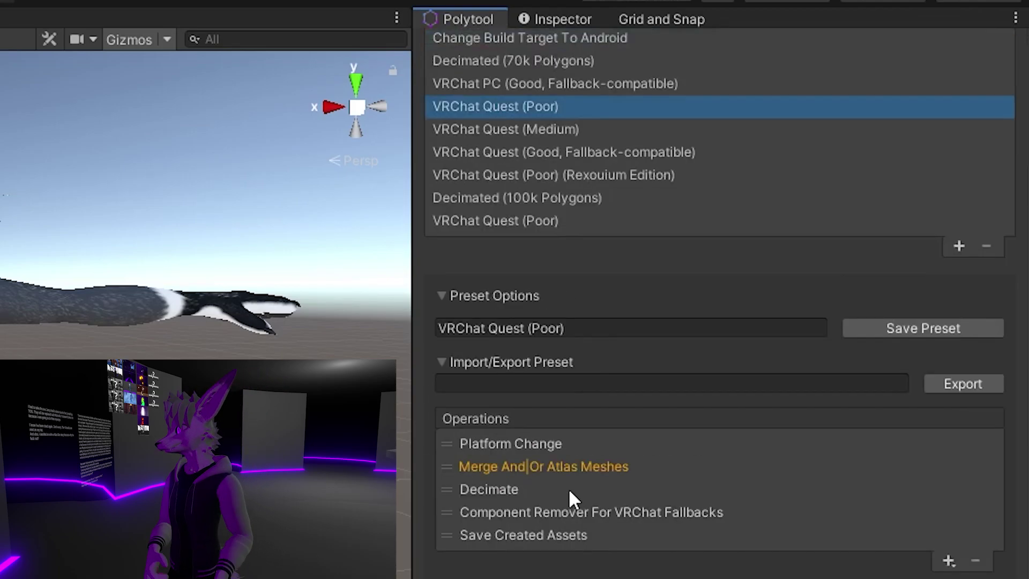
scroll(556, 500, "down", 3)
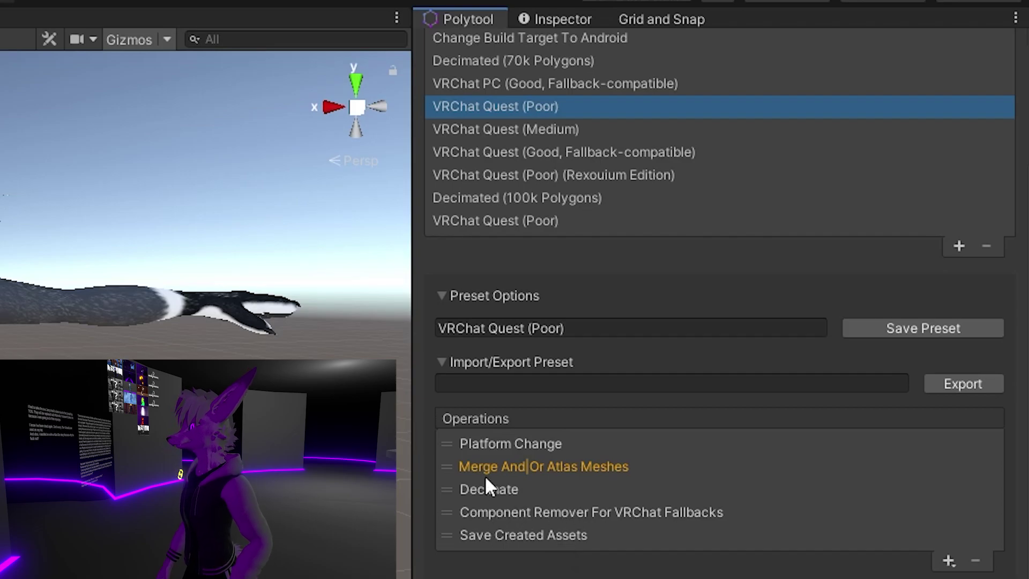
scroll(571, 502, "down", 3)
scroll(571, 502, "up", 3)
left_click_drag(458, 444, 435, 438)
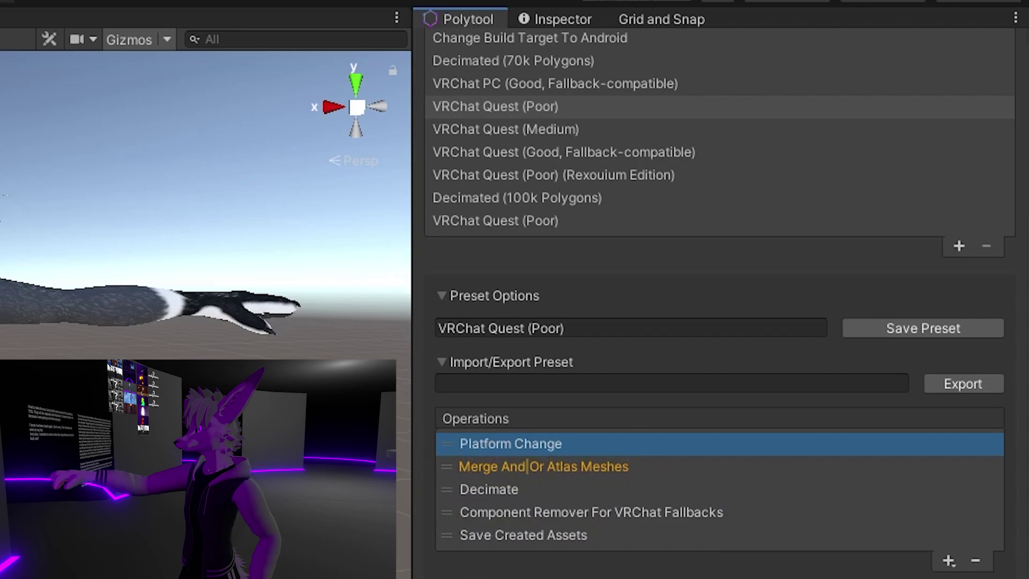
scroll(435, 435, "down", 2)
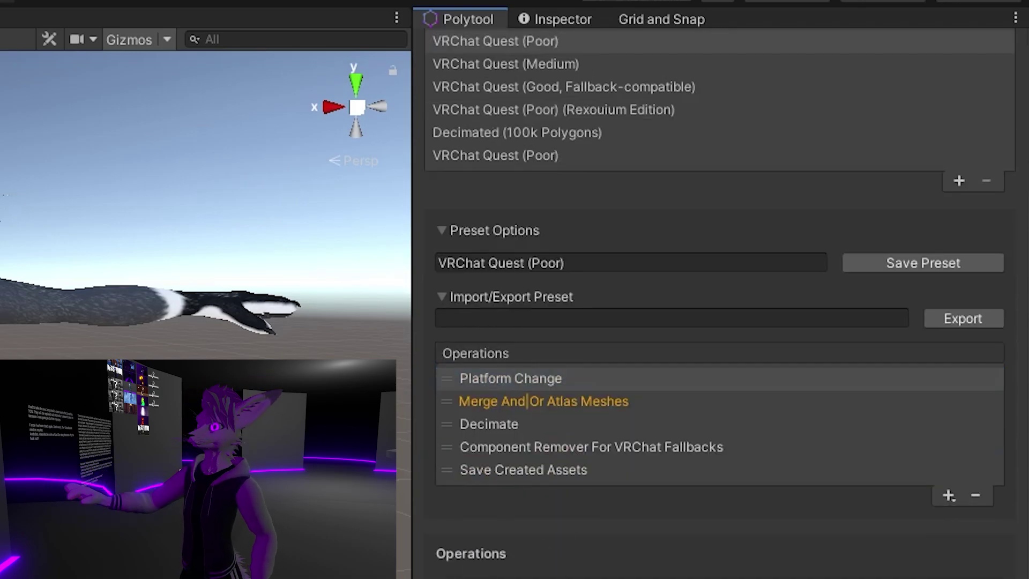
scroll(625, 425, "down", 4)
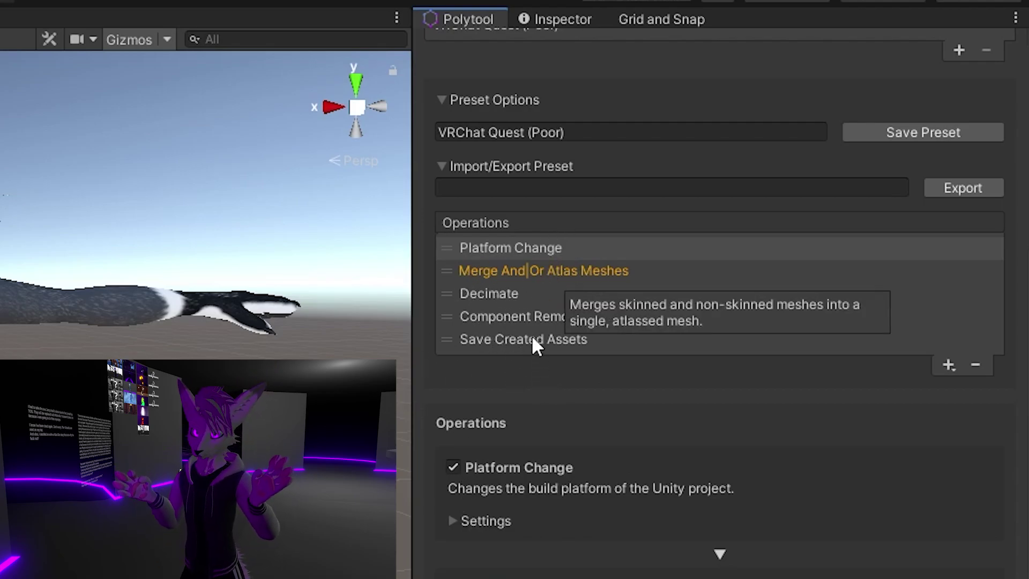
left_click(495, 347)
left_click_drag(442, 343, 484, 362)
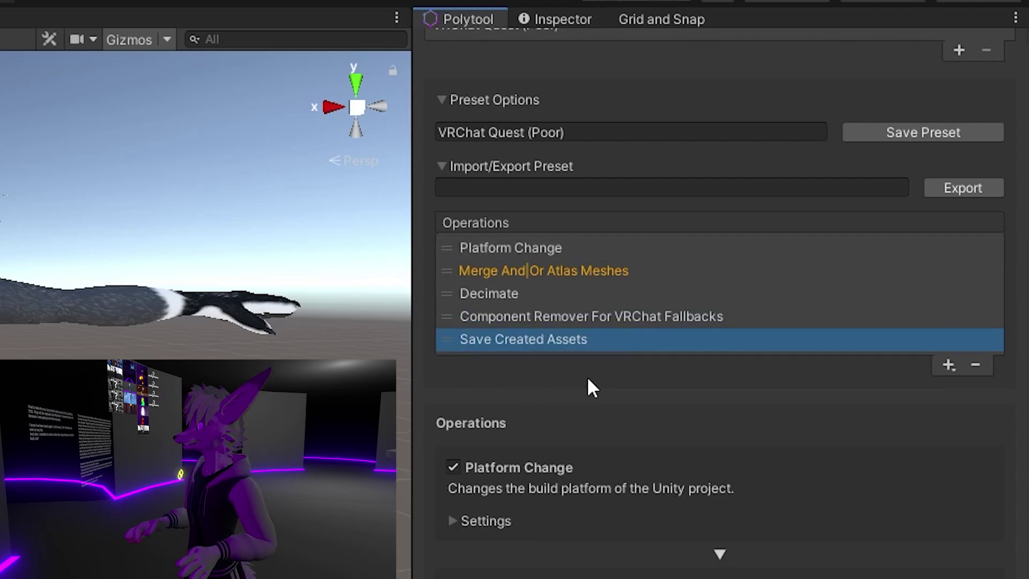
Step: Expand the Platform Change operation's settings and review the Platform Group choices
scroll(590, 387, "down", 3)
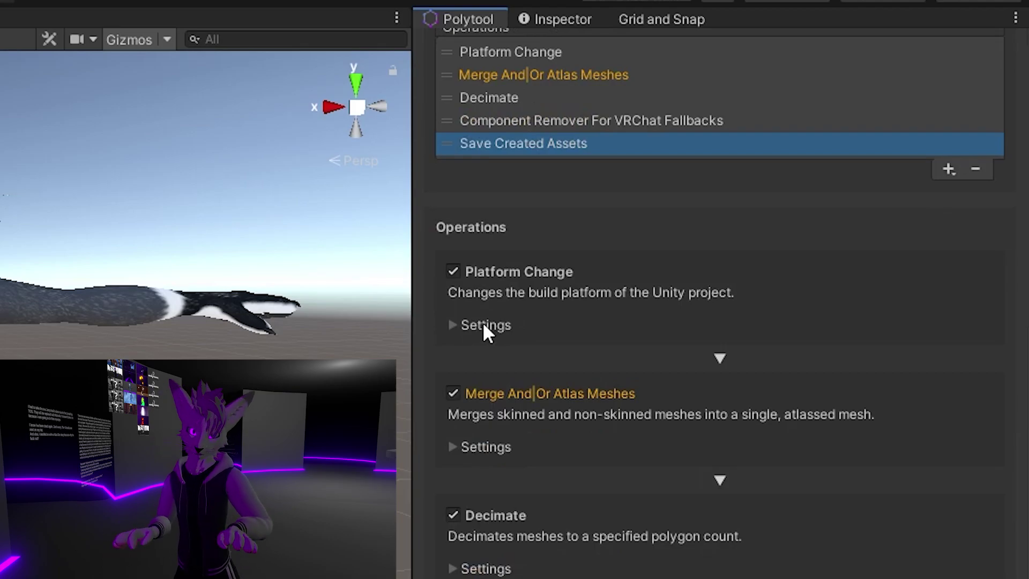
scroll(482, 343, "up", 1)
left_click(471, 391)
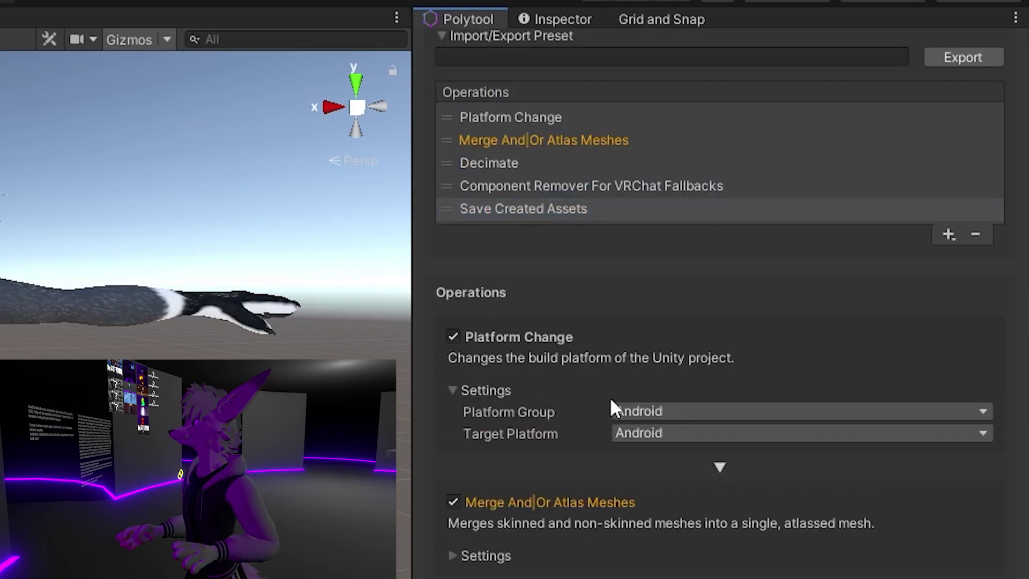
left_click(608, 411)
left_click(471, 390)
left_click(471, 390)
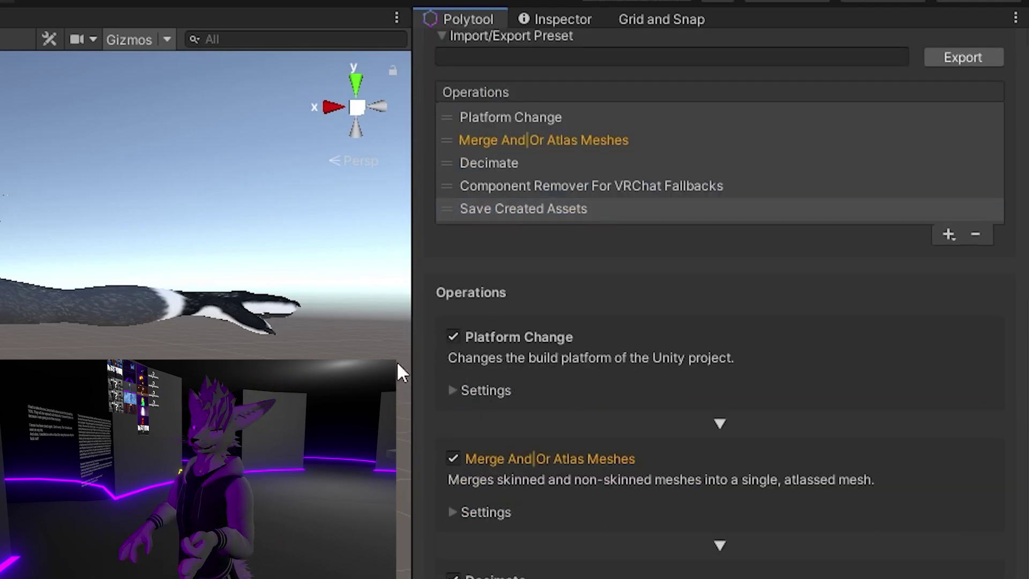
left_click(474, 390)
left_click(635, 411)
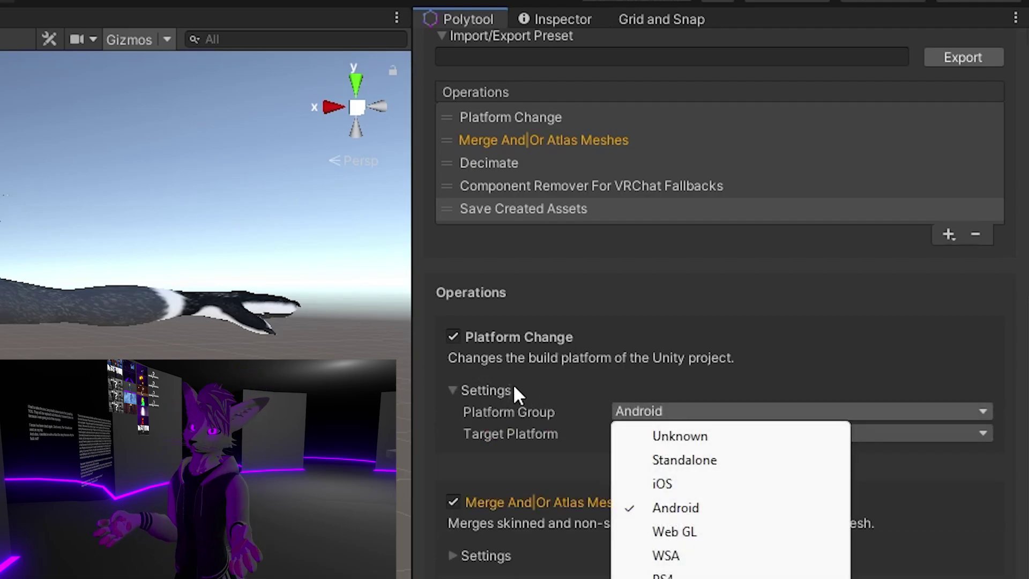
left_click(445, 427)
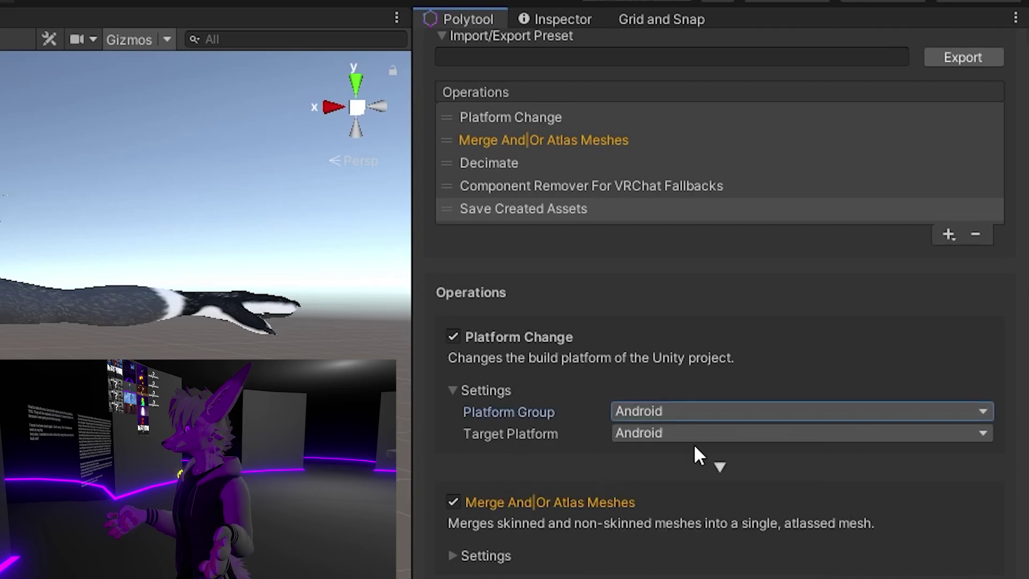
Step: Compare the Platform Group and Target Platform choices of the Platform Change operation, leaving both on Android
scroll(630, 292, "up", 2)
scroll(552, 375, "down", 2)
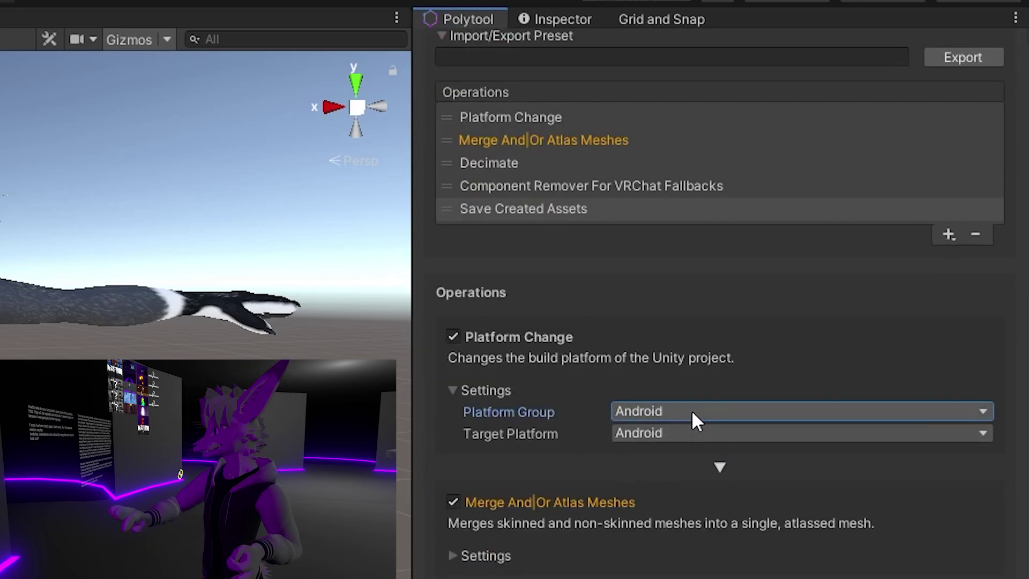
left_click(694, 418)
left_click(657, 416)
left_click(657, 433)
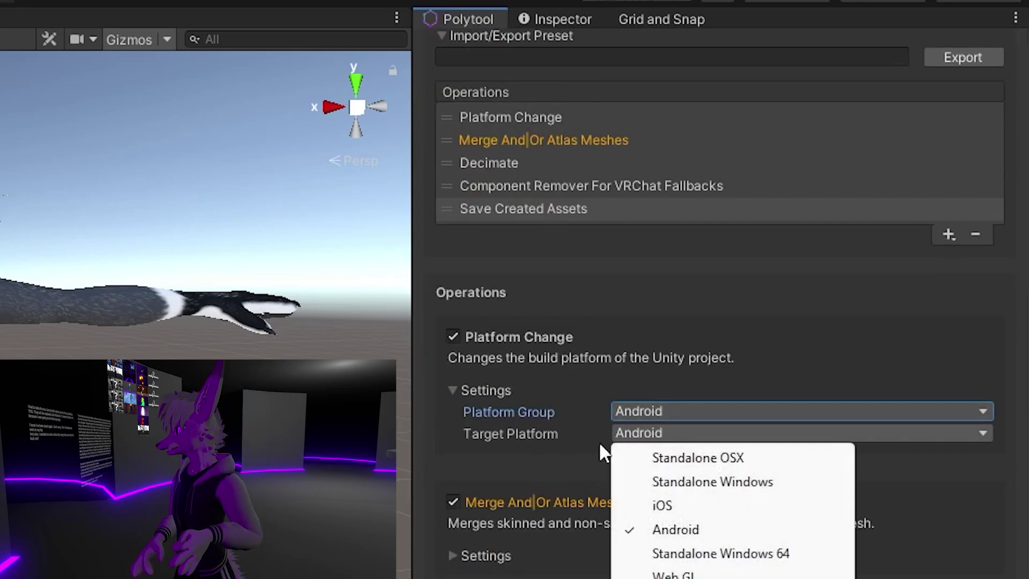
left_click(512, 465)
left_click(713, 416)
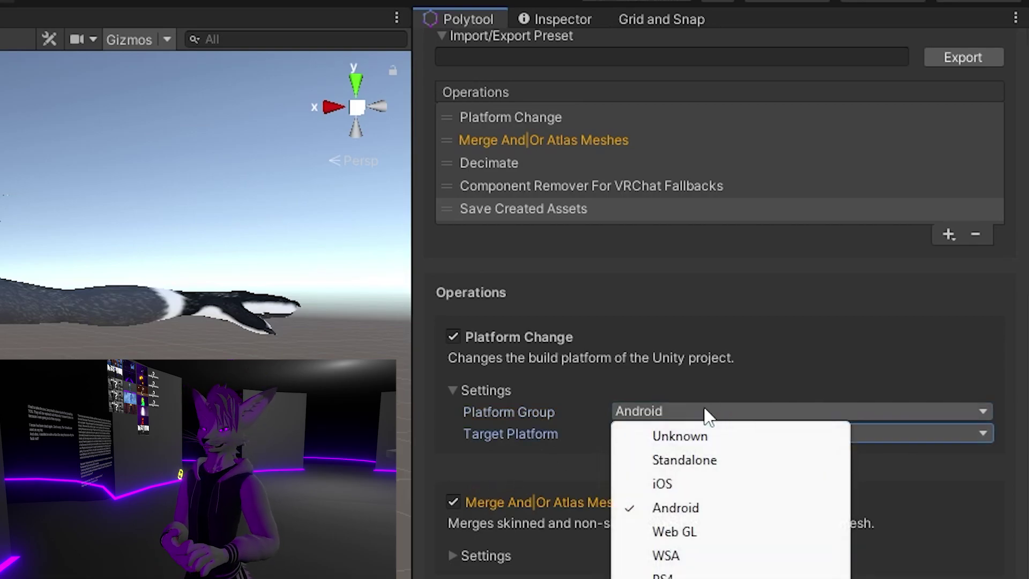
left_click(546, 465)
left_click(662, 434)
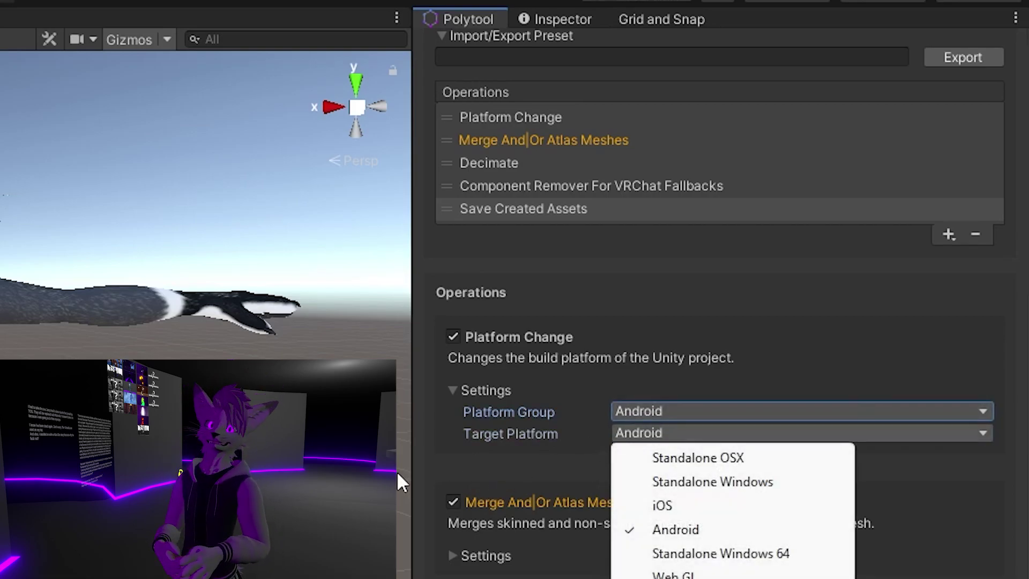
left_click(480, 450)
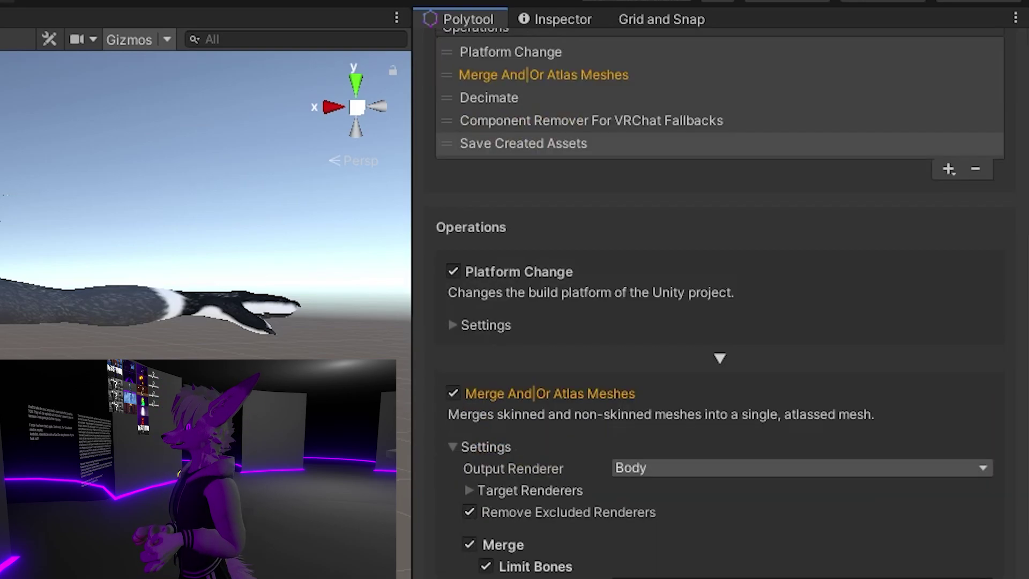
Step: Review the Merge And/Or Atlas Meshes settings and its Output Renderer choices, keeping Body
scroll(718, 321, "down", 5)
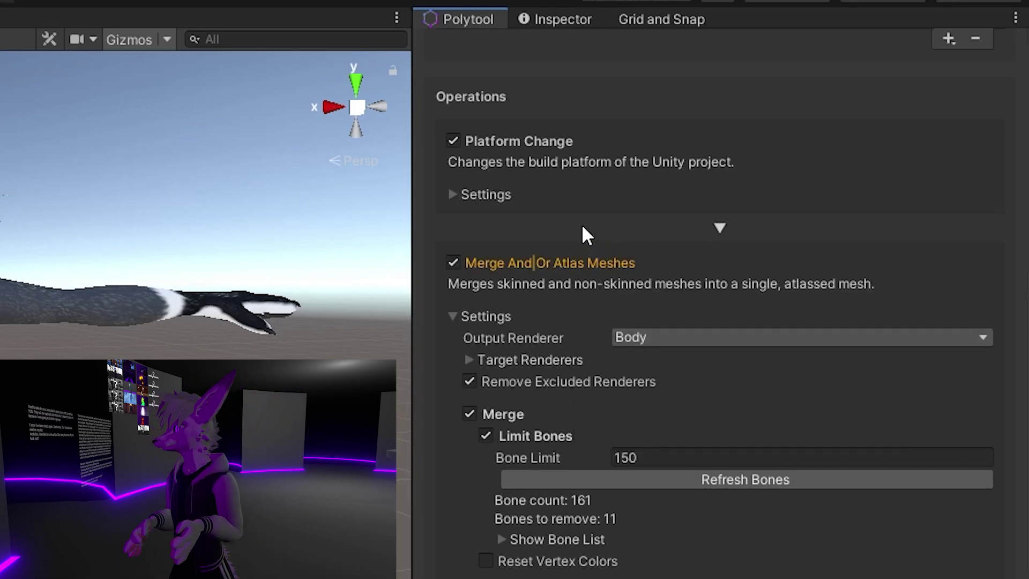
left_click(455, 316)
left_click(455, 313)
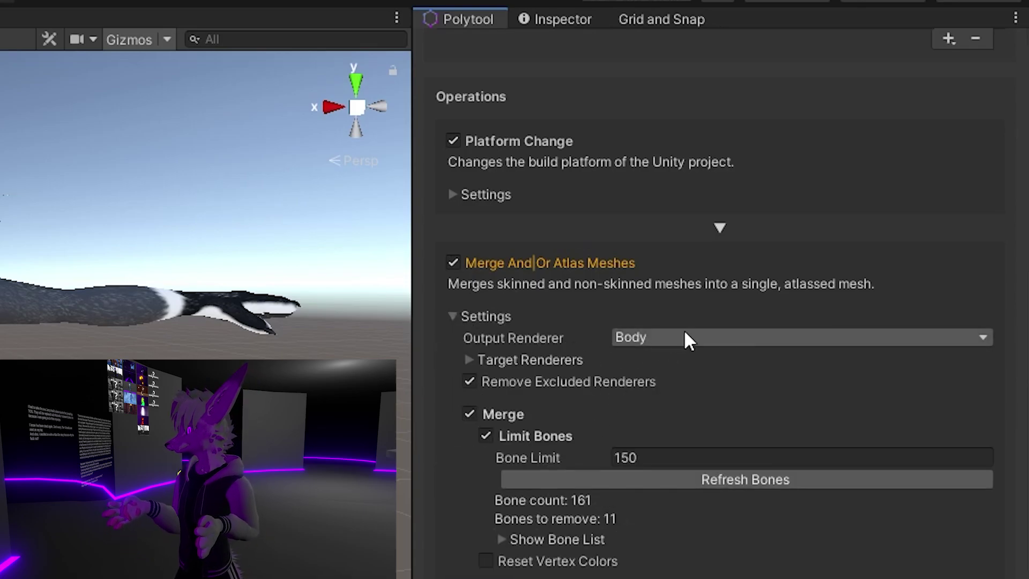
left_click(624, 342)
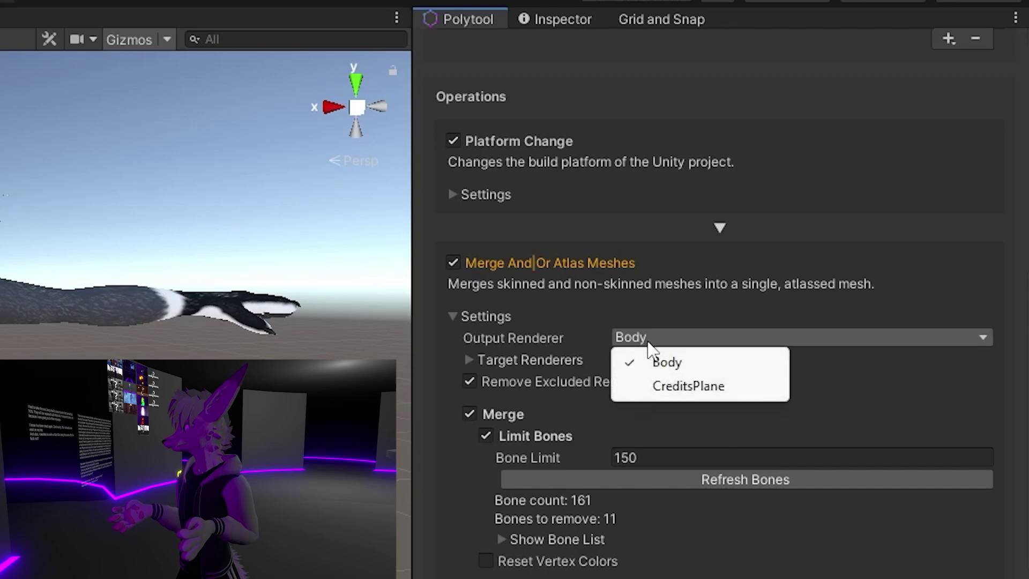
left_click(550, 338)
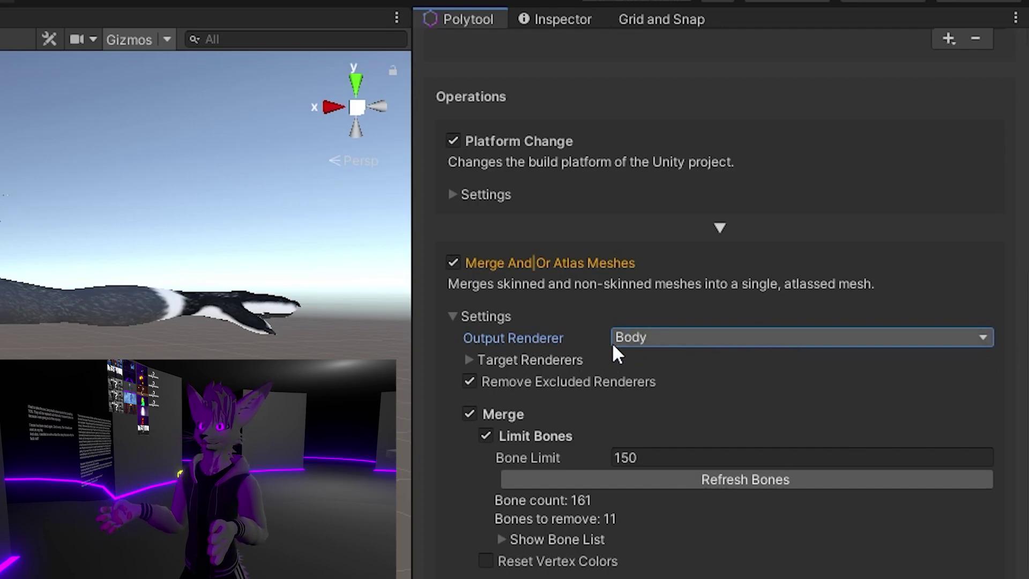
Step: Check which meshes are included under Target Renderers for the merge, keeping CreditsPlane selected, and collapse the list
left_click(475, 356)
left_click(467, 355)
left_click(467, 355)
left_click(468, 355)
left_click(468, 356)
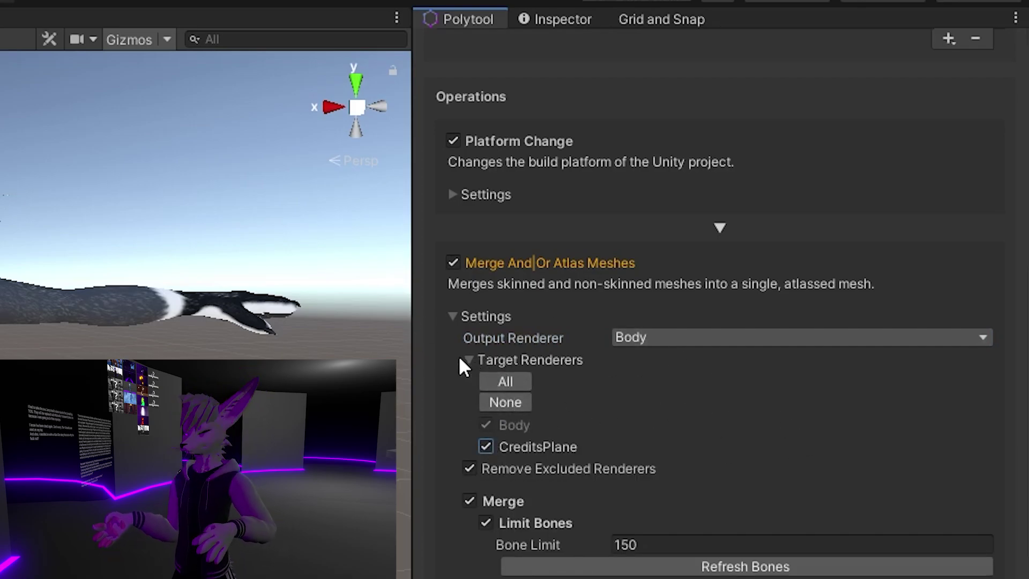
left_click(473, 360)
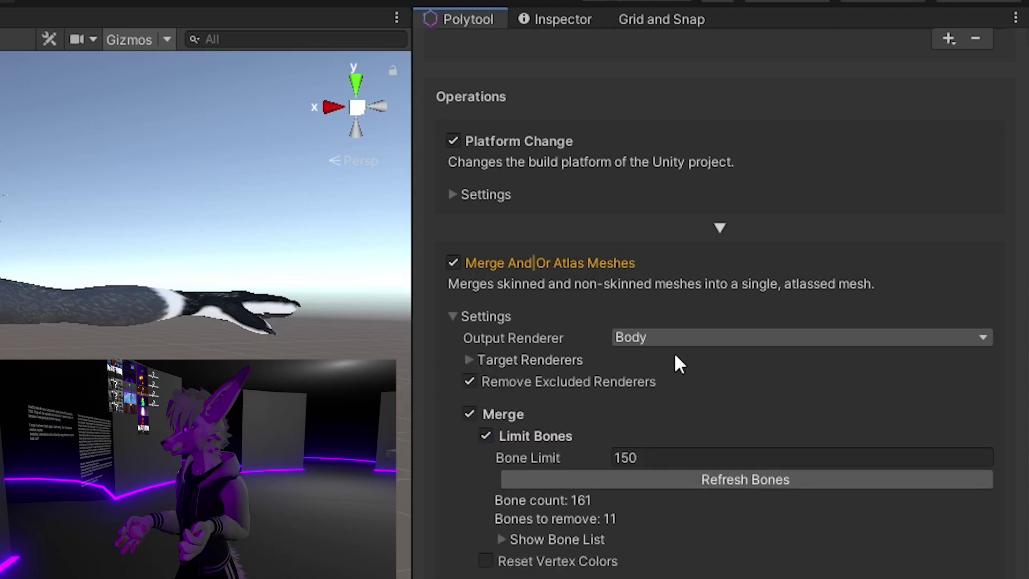
Step: Disable the Platform Change operation in the preset
scroll(565, 373, "down", 2)
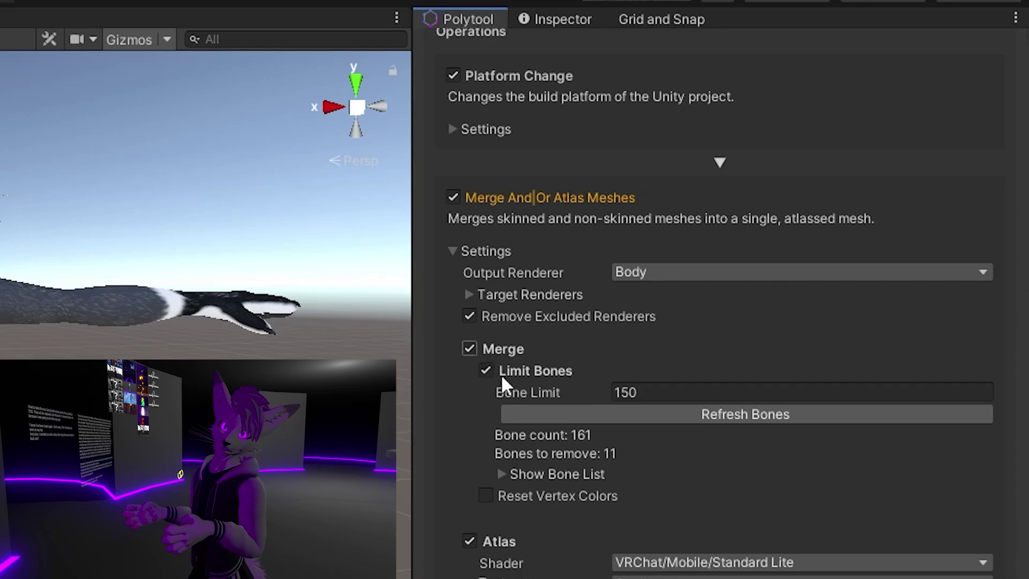
scroll(546, 490, "up", 6)
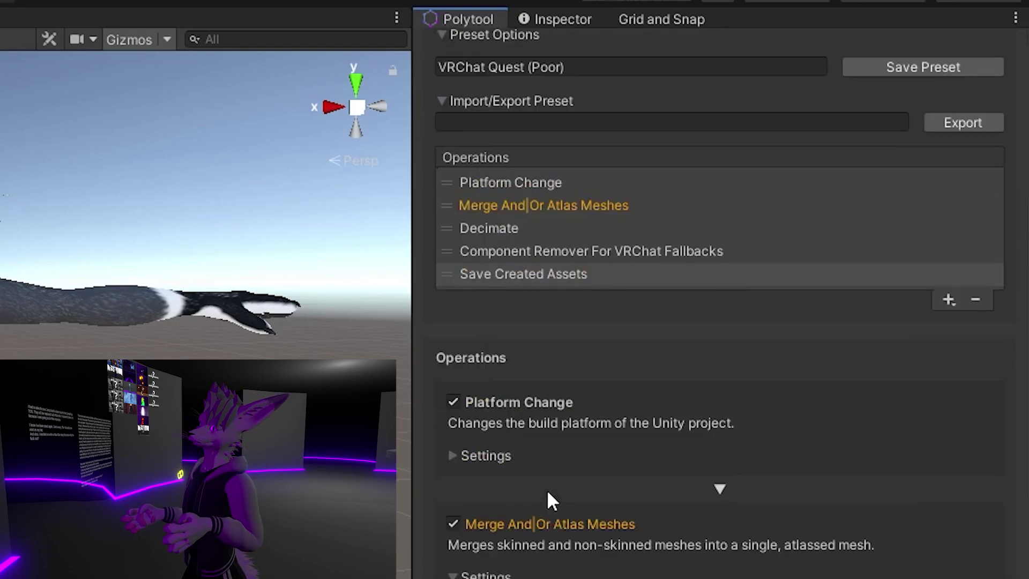
left_click(452, 402)
scroll(456, 497, "down", 6)
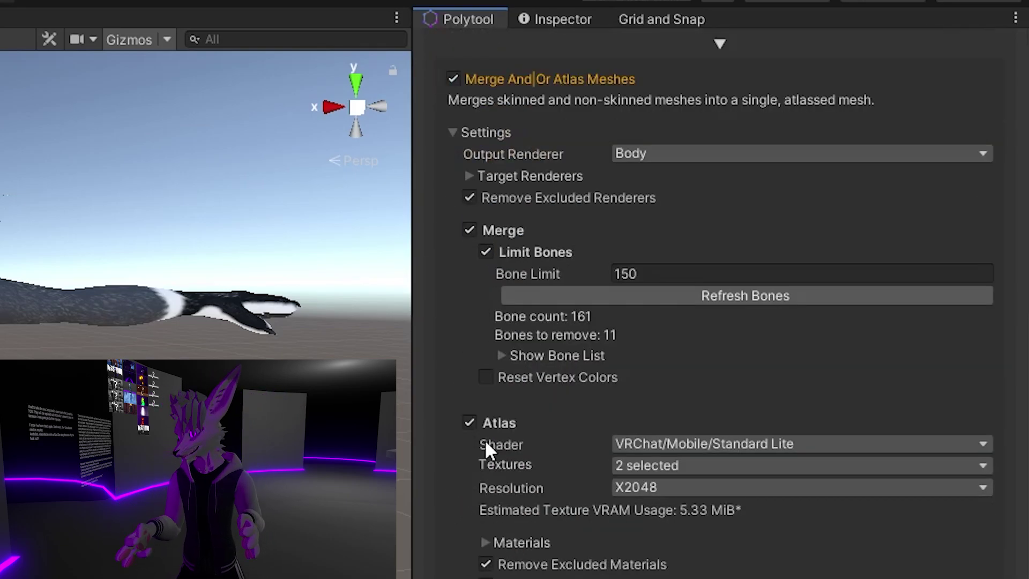
Step: Review the Atlas shader, texture, resolution and material removal options, keeping Atlas enabled
left_click(470, 423)
scroll(522, 543, "down", 3)
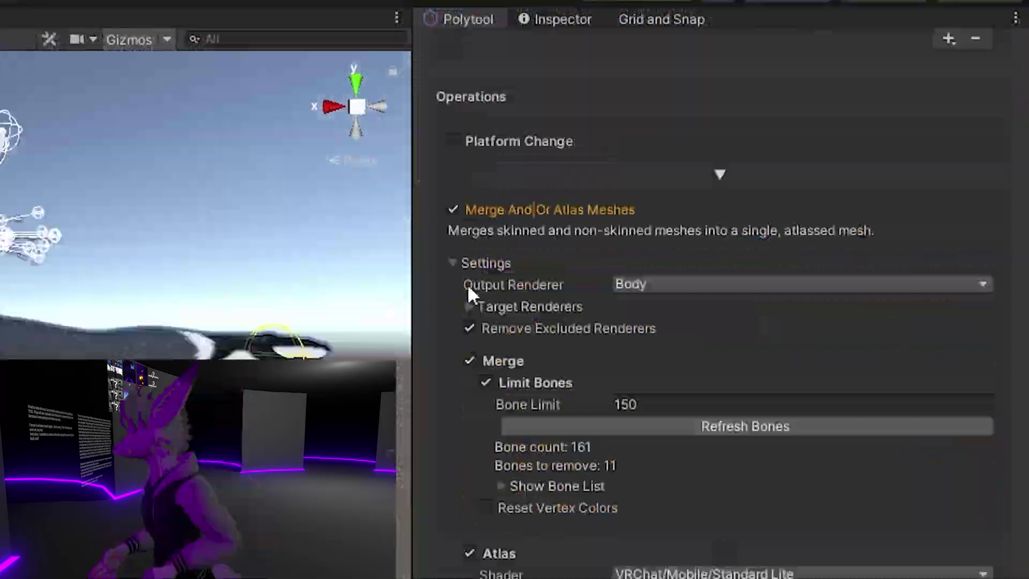
scroll(484, 426, "down", 3)
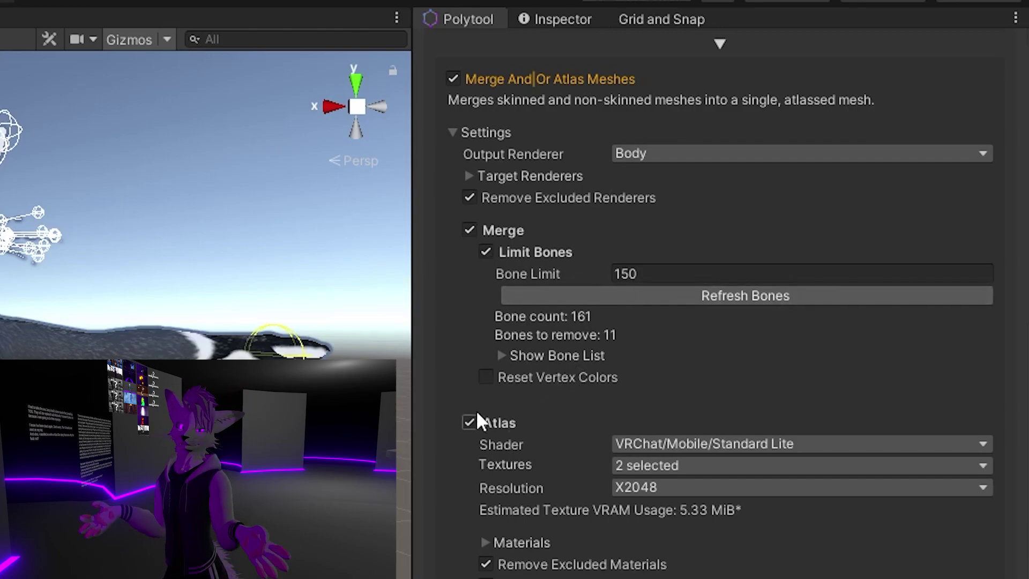
scroll(457, 461, "down", 2)
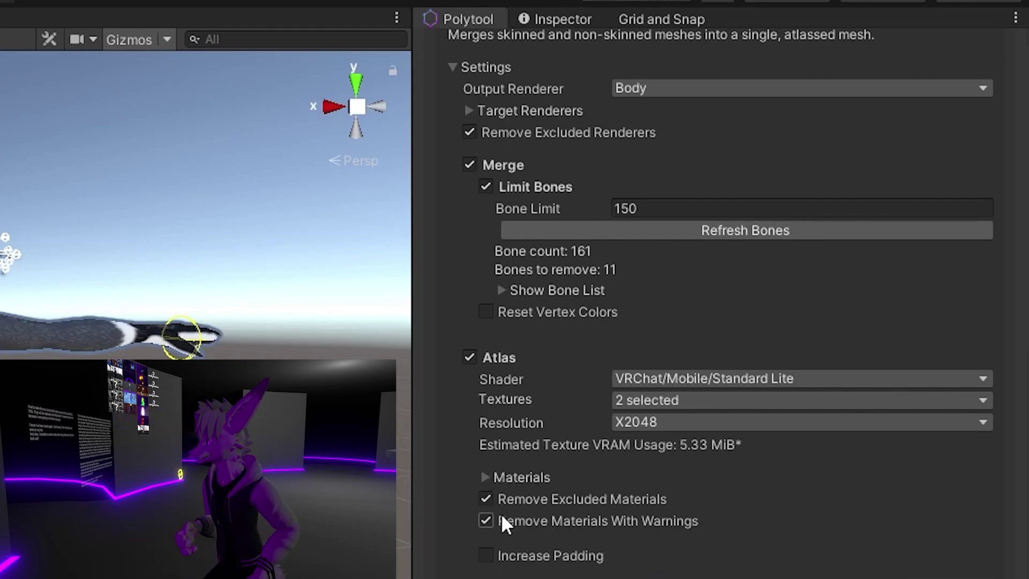
Step: Include the Body's EyeSpecMap material in the atlas and collapse the materials list
left_click(520, 477)
scroll(520, 476, "down", 3)
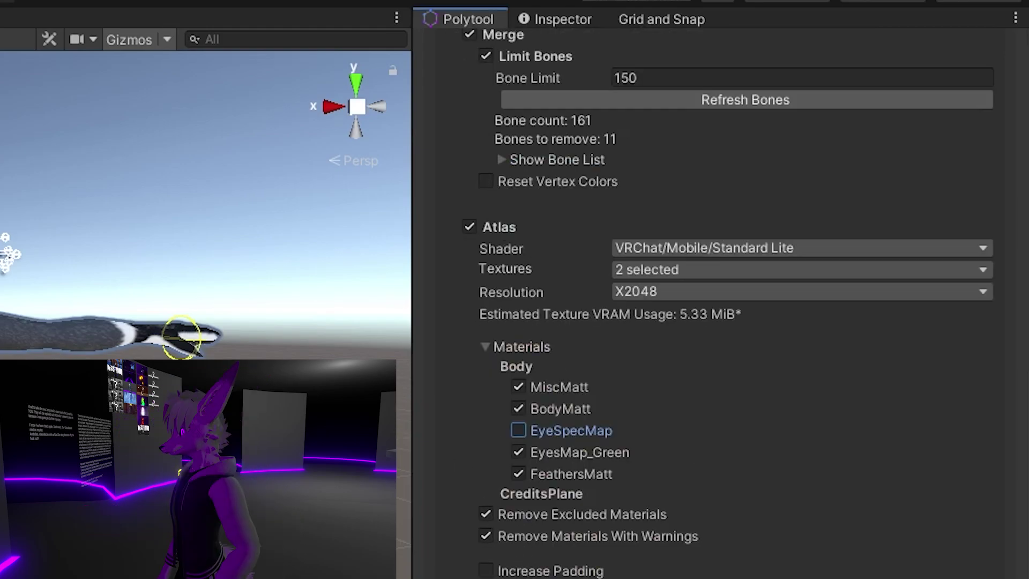
left_click(517, 429)
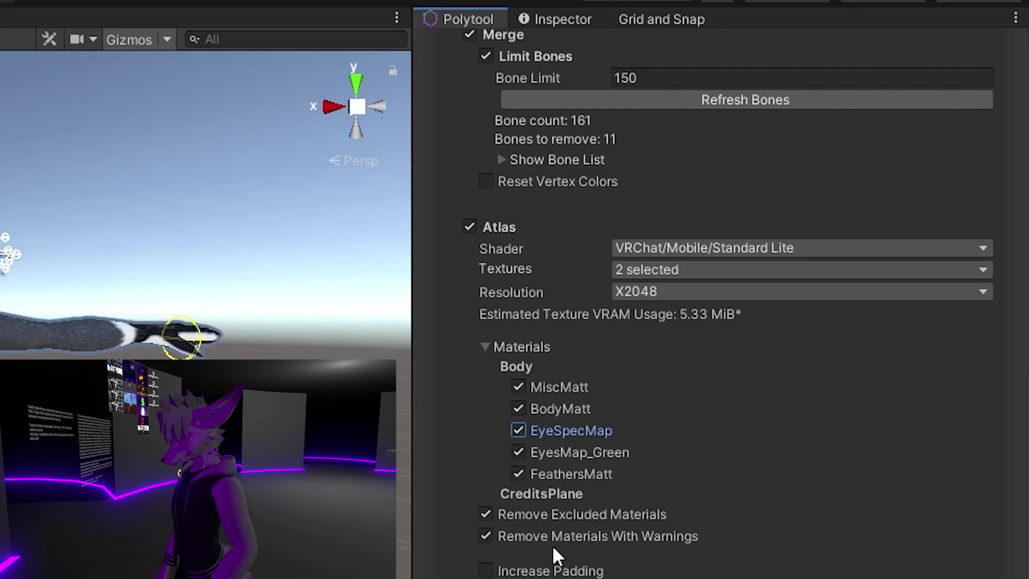
left_click(484, 350)
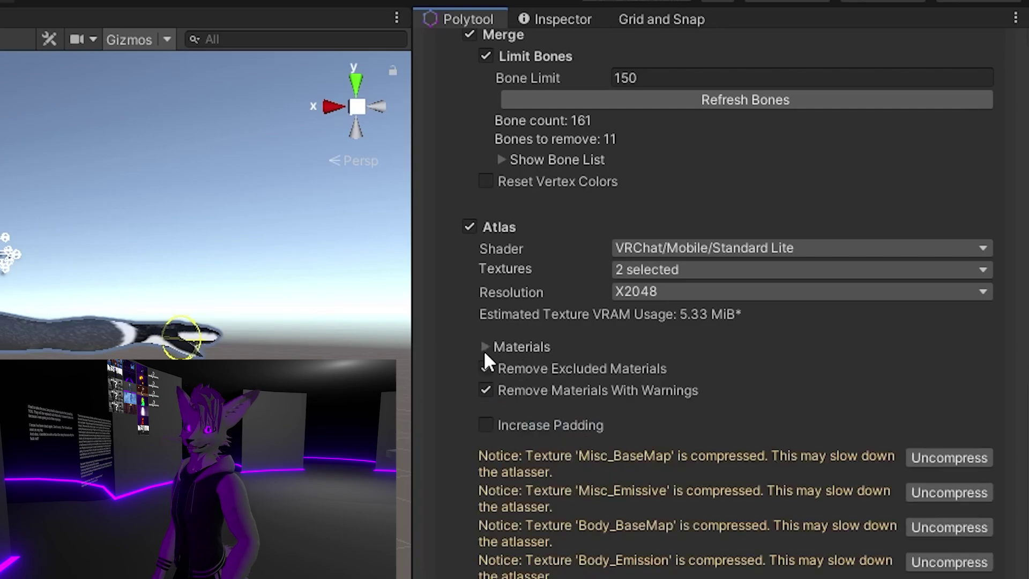
Step: Examine the merge operation's texture compression notices and animated material warnings
scroll(572, 437, "up", 3)
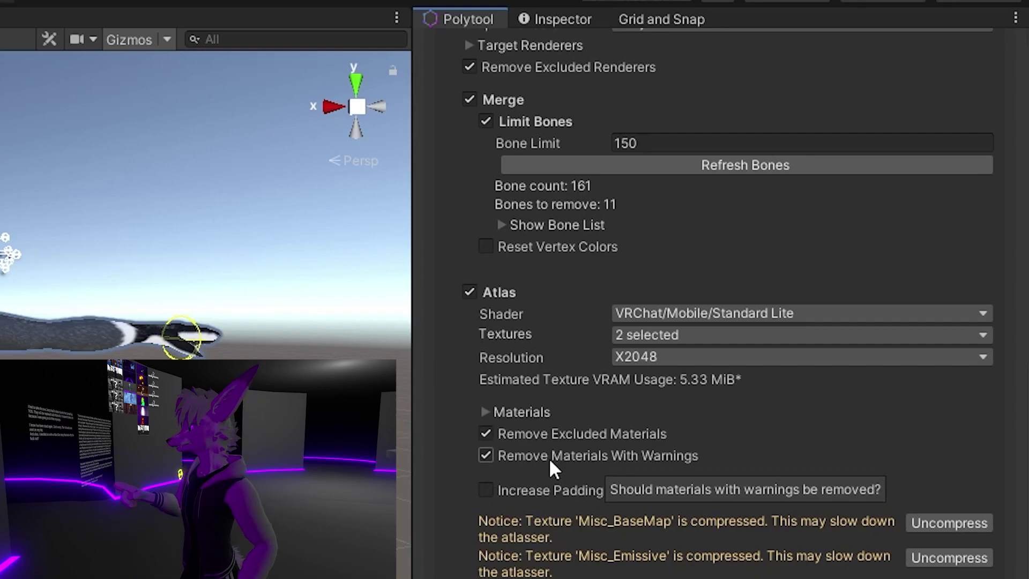
scroll(550, 458, "up", 3)
scroll(551, 494, "down", 20)
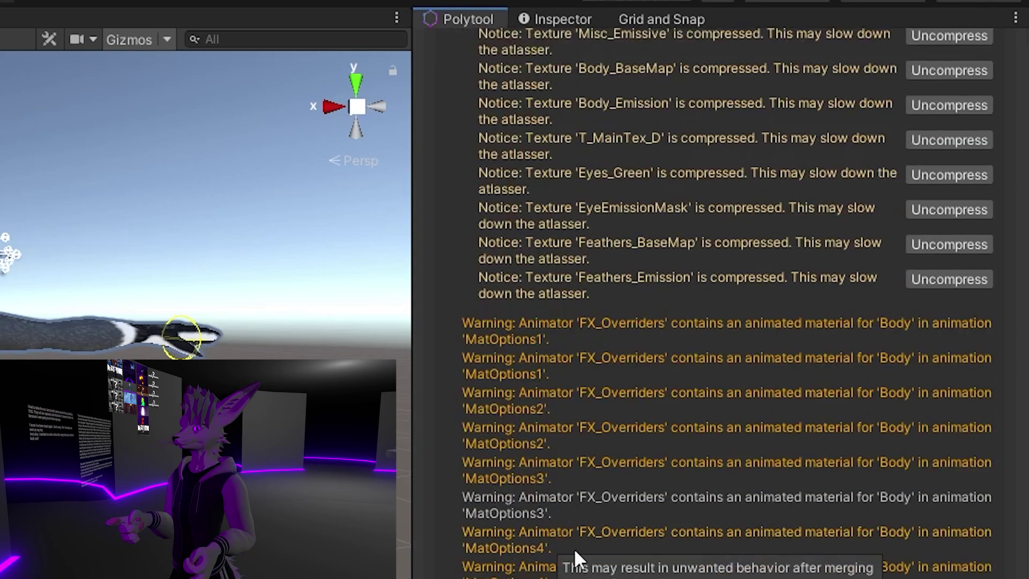
scroll(718, 300, "up", 5)
scroll(718, 300, "up", 9)
scroll(718, 300, "down", 14)
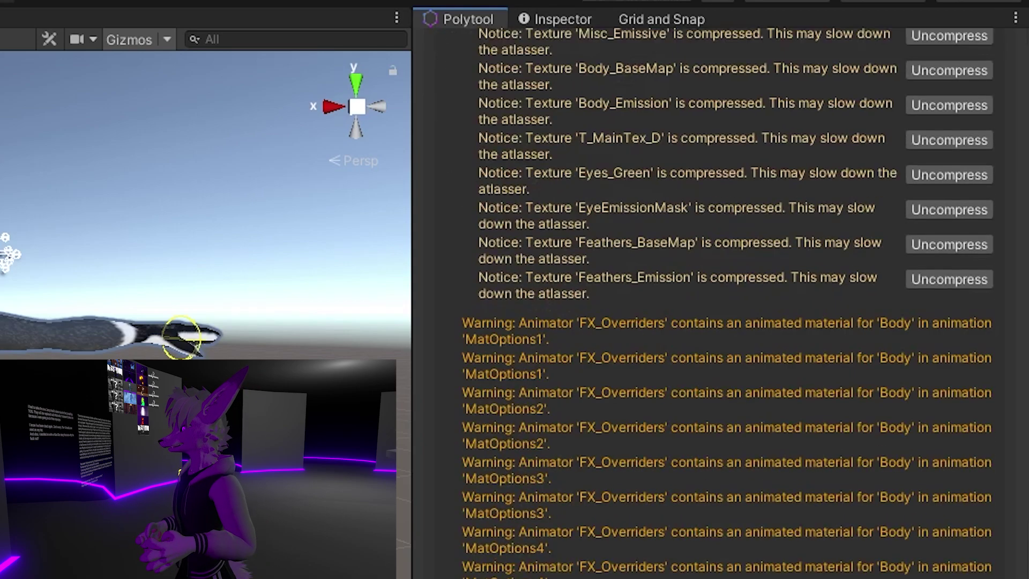
Step: Examine the Decimate operation's mode, polygon target, smart link and edge preservation settings, keeping the mode on All
scroll(718, 300, "down", 3)
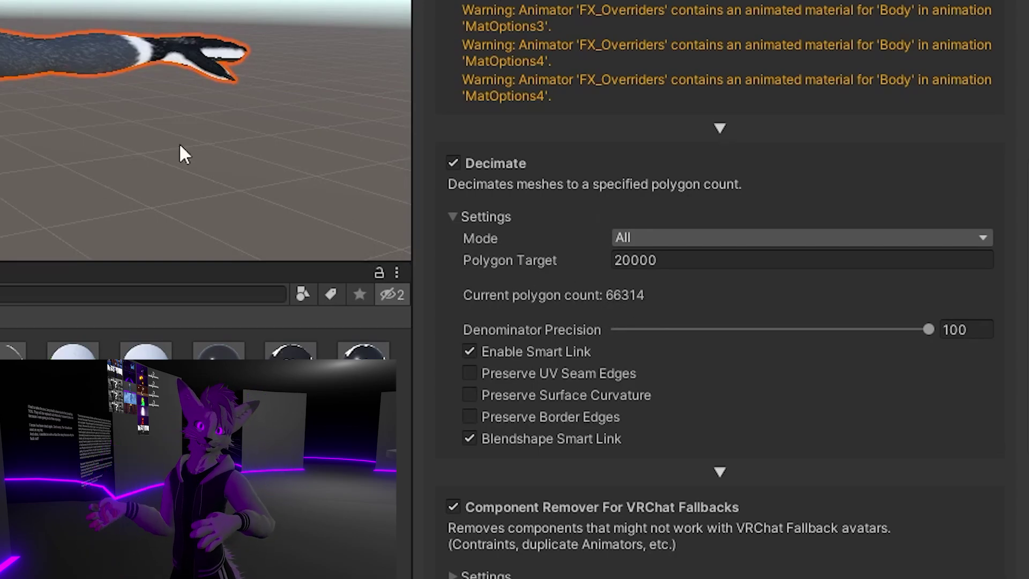
scroll(314, 202, "up", 3)
right_click_drag(314, 202, 362, 141)
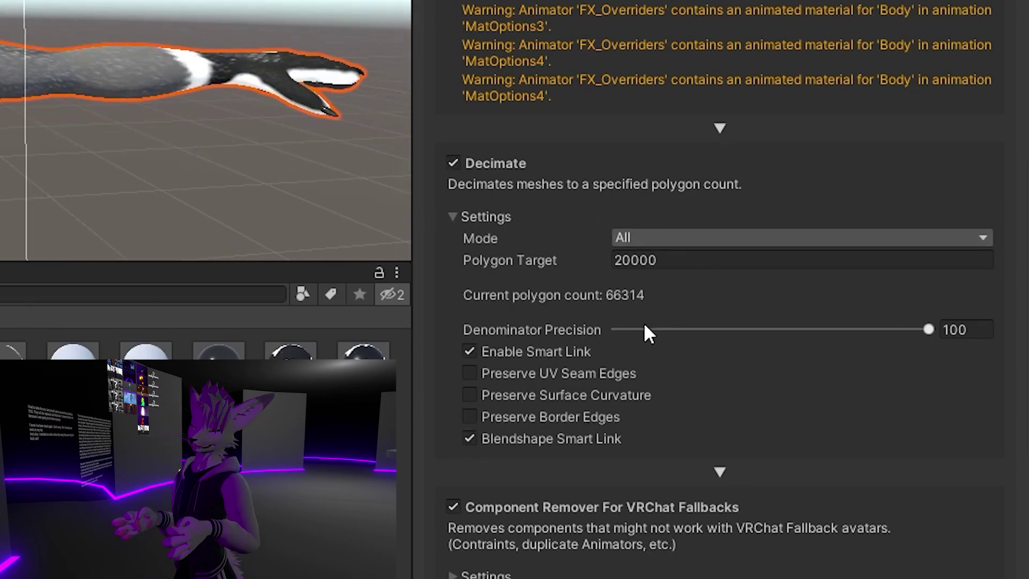
mouse_move(617, 353)
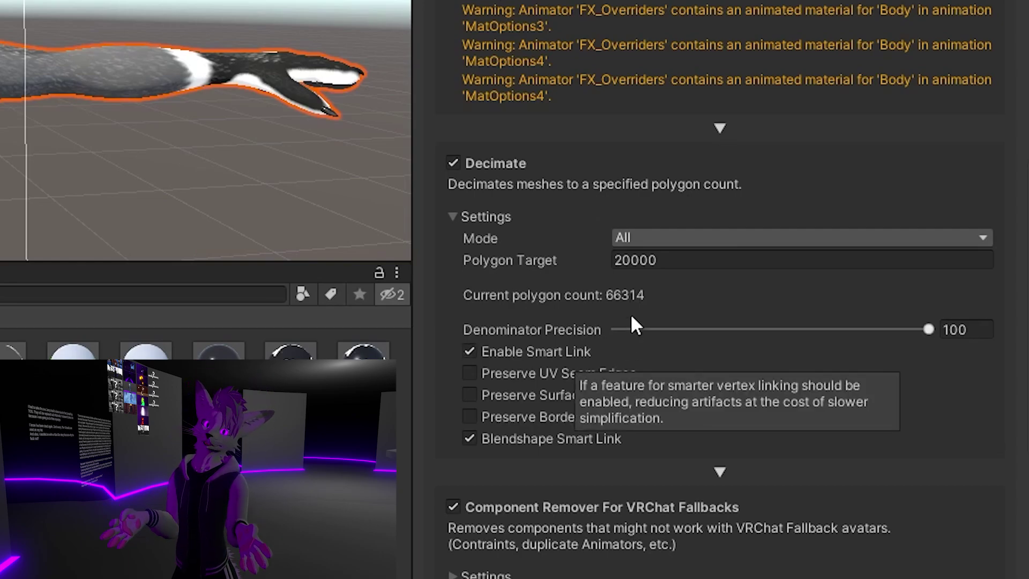
left_click(668, 236)
left_click(660, 286)
scroll(664, 290, "down", 3)
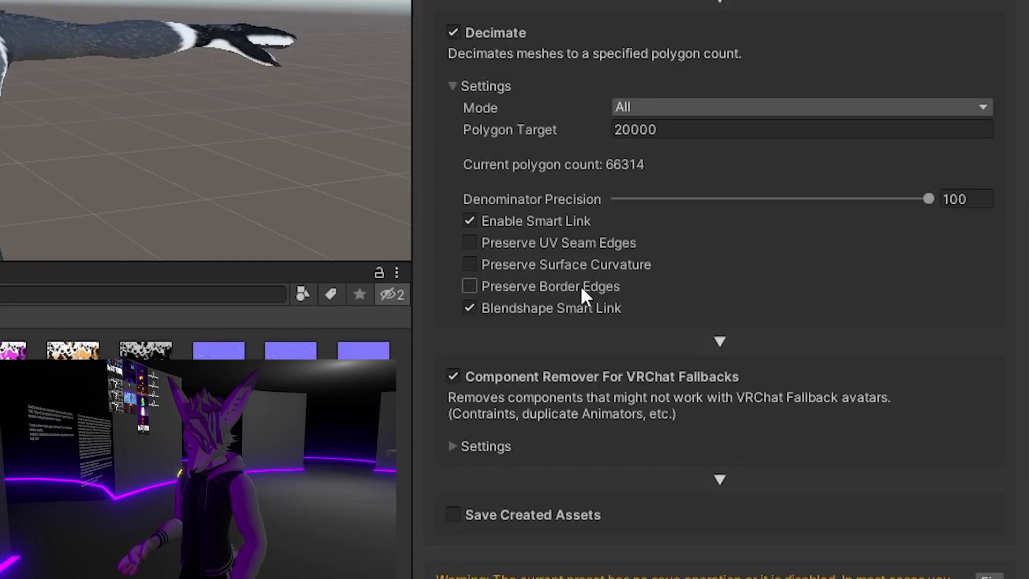
scroll(580, 286, "down", 2)
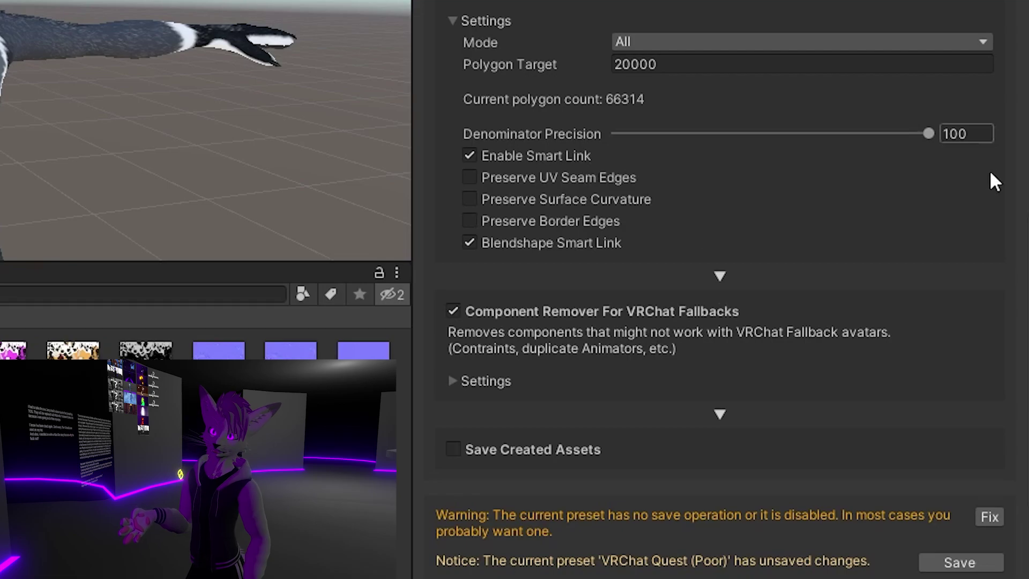
key("Tab")
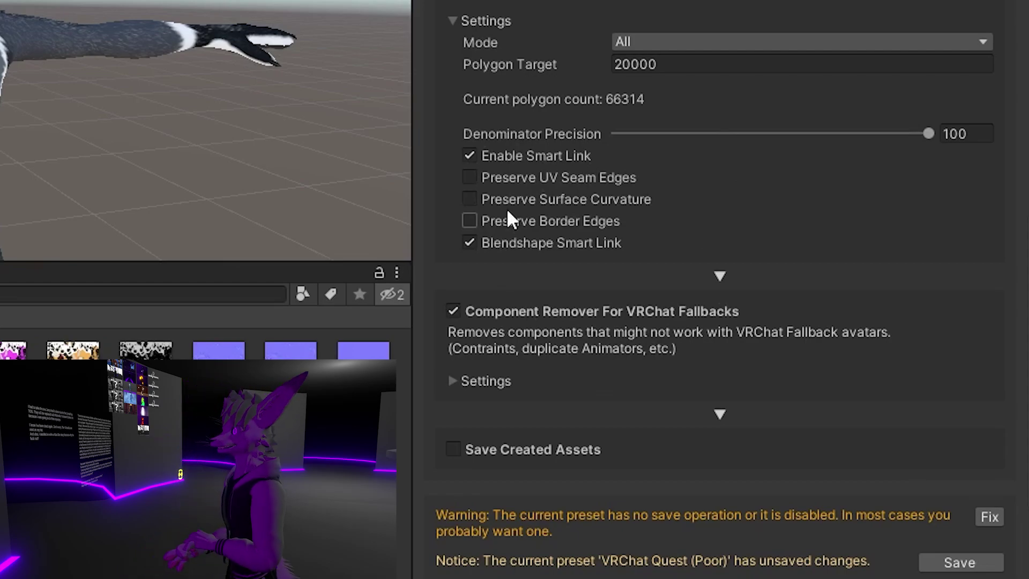
Step: Expand the Component Remover For VRChat Fallbacks settings and review which component types it removes
scroll(506, 209, "down", 2)
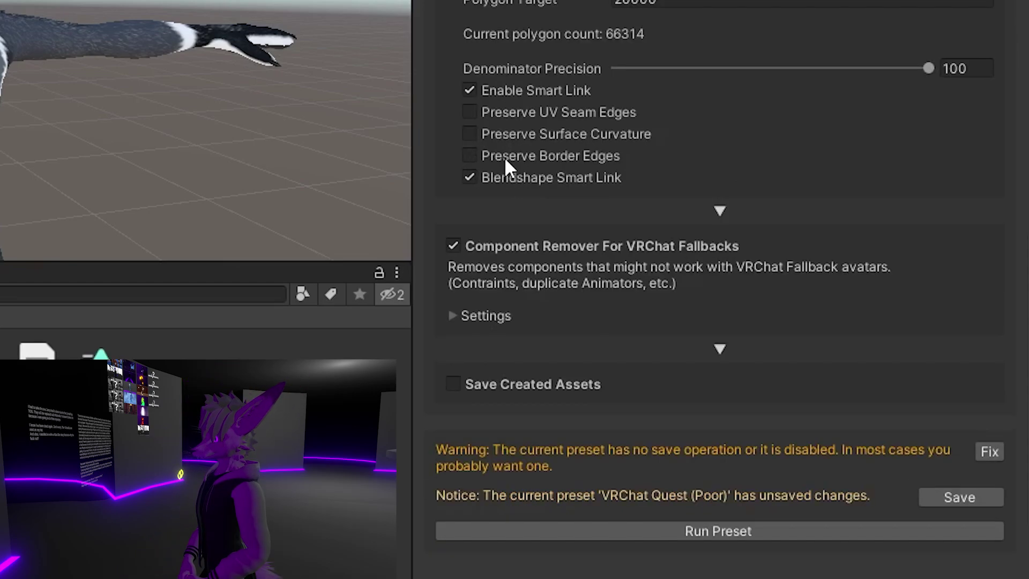
left_click(457, 318)
scroll(465, 228, "down", 4)
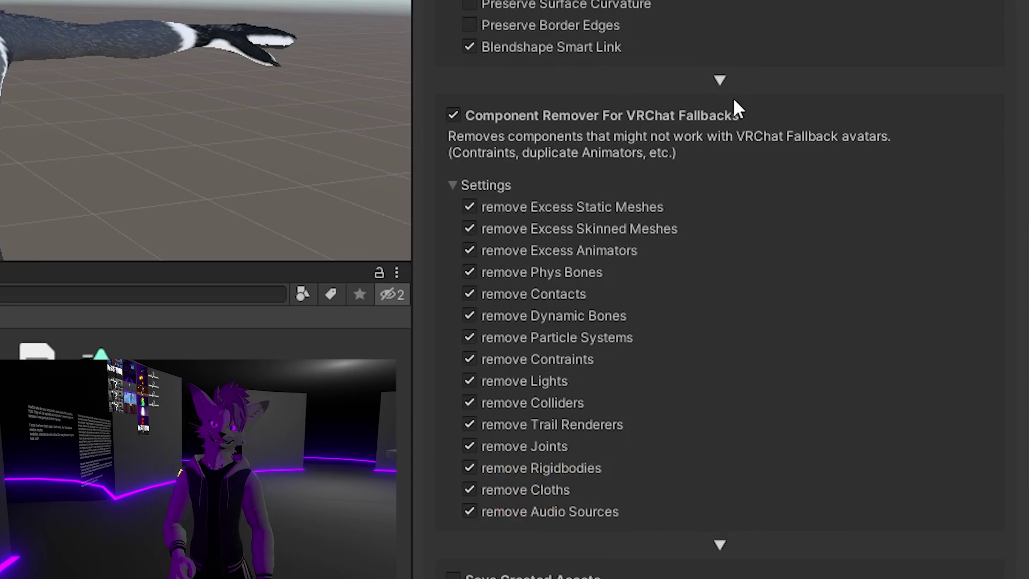
scroll(734, 107, "down", 4)
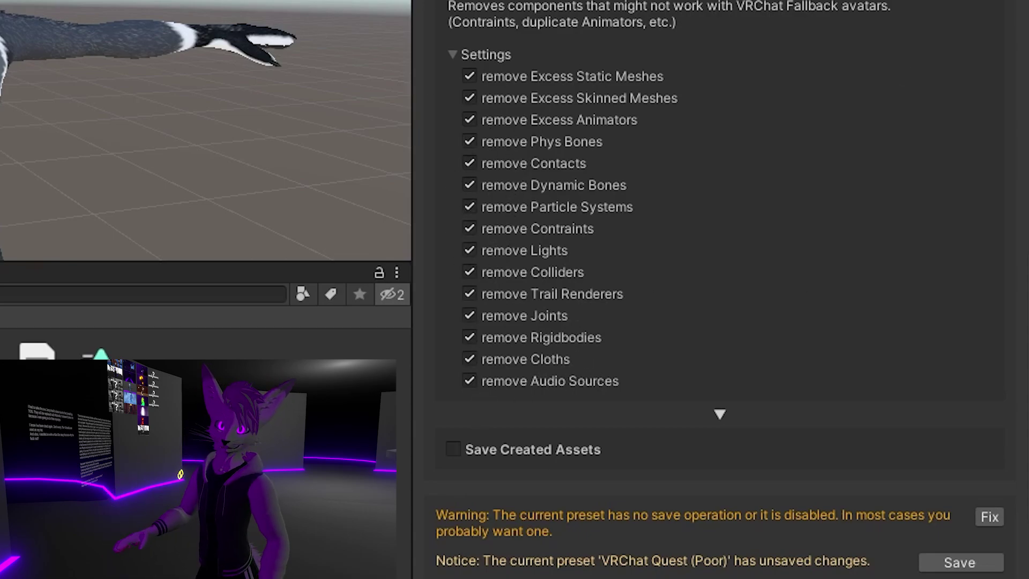
Step: Enable the Save Created Assets operation and check its target folder, texture compression and FBX export options
scroll(622, 391, "down", 2)
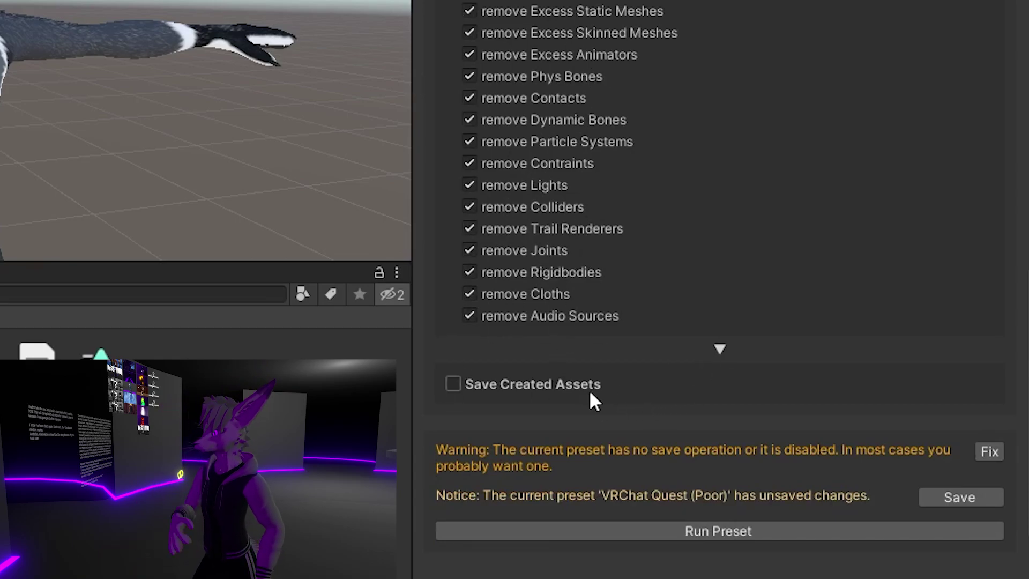
left_click(455, 387)
scroll(504, 376, "down", 8)
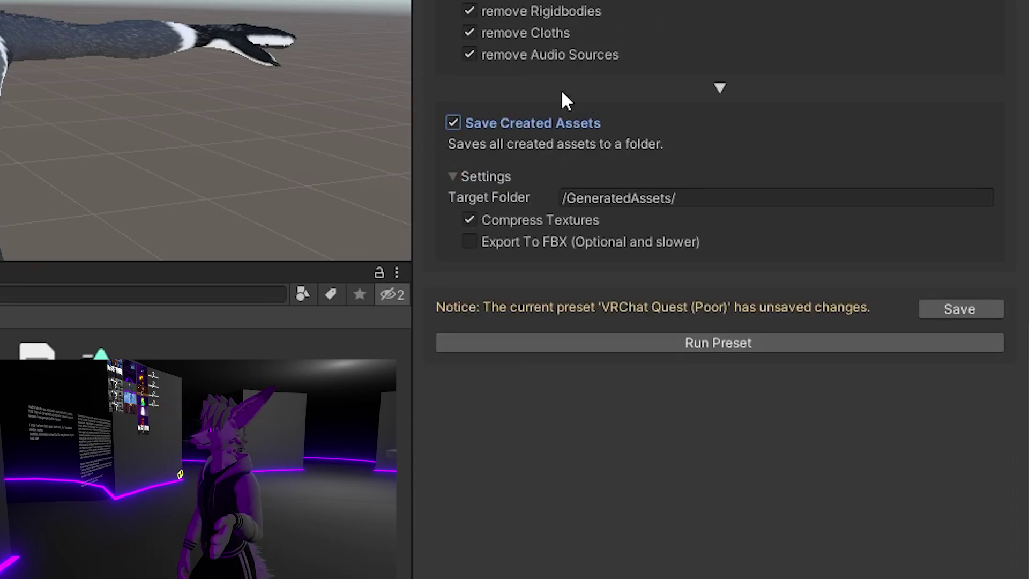